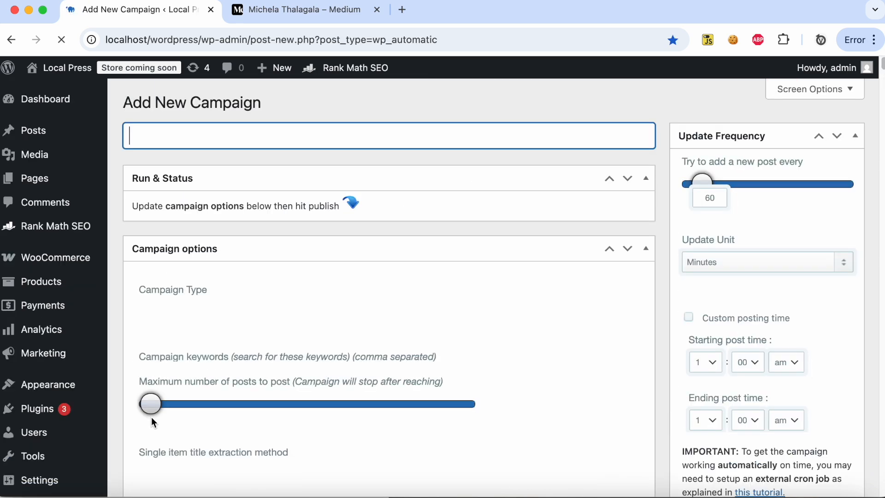
Step: Set the new campaign's type to Medium.com and its type of posting to By User
scroll(257, 249, down, 2)
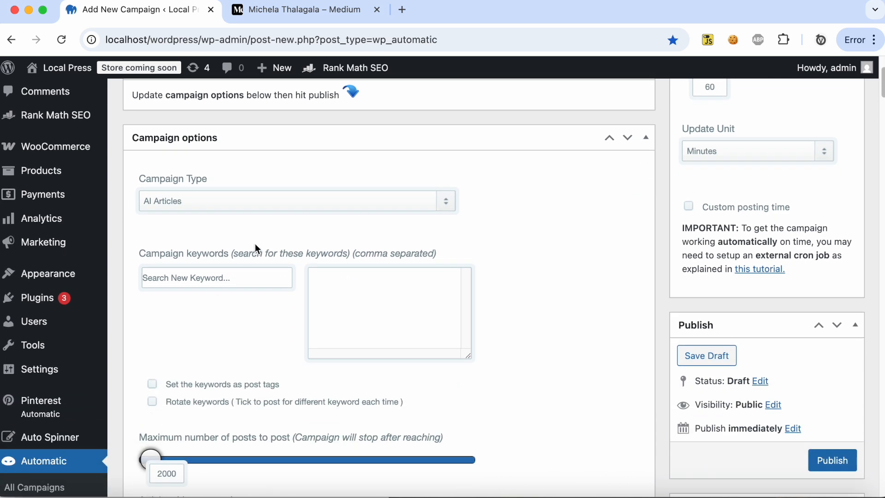
click(289, 211)
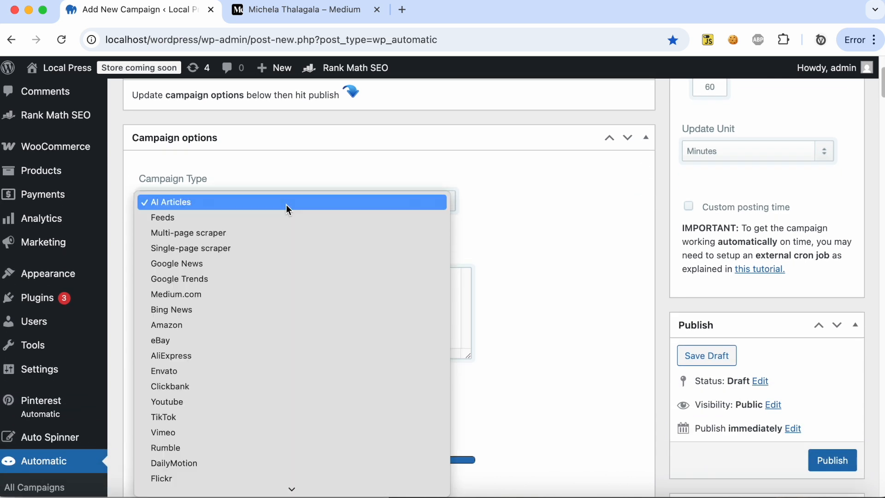
click(269, 294)
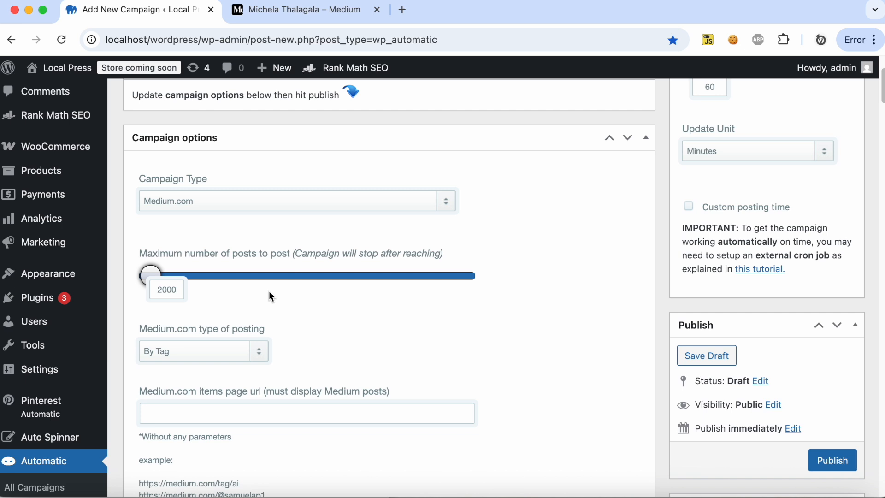
scroll(270, 292, down, 2)
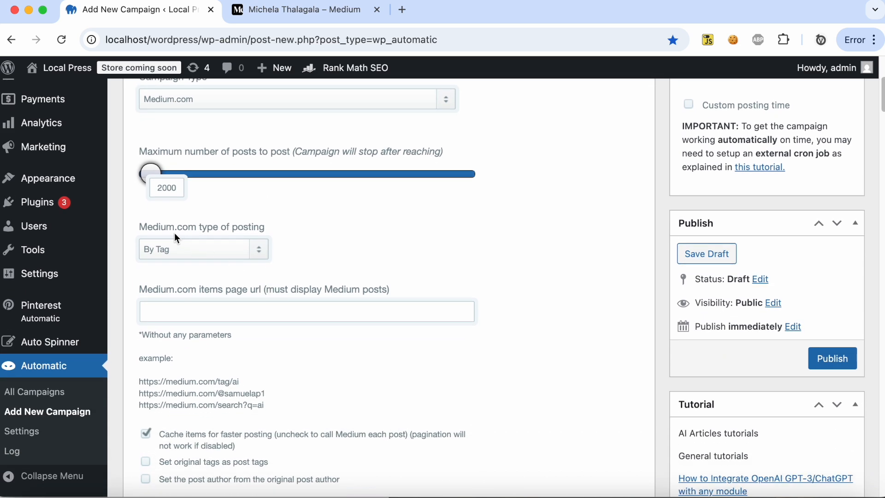
click(197, 256)
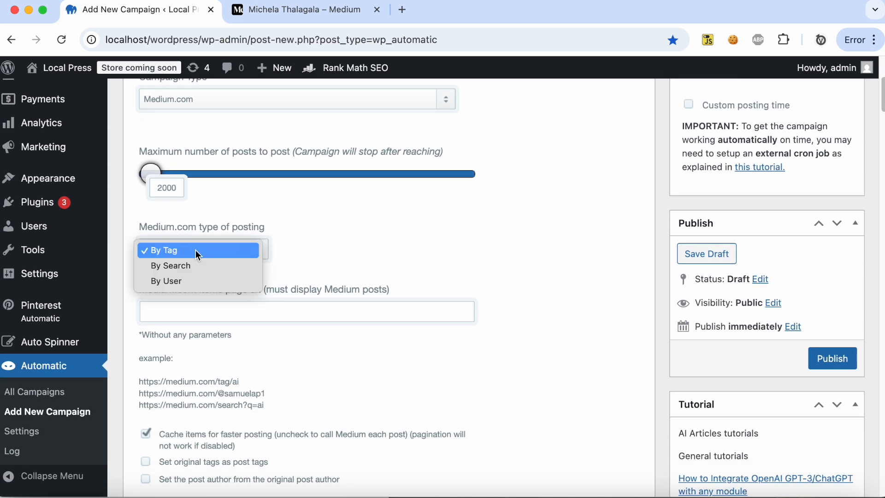
click(202, 282)
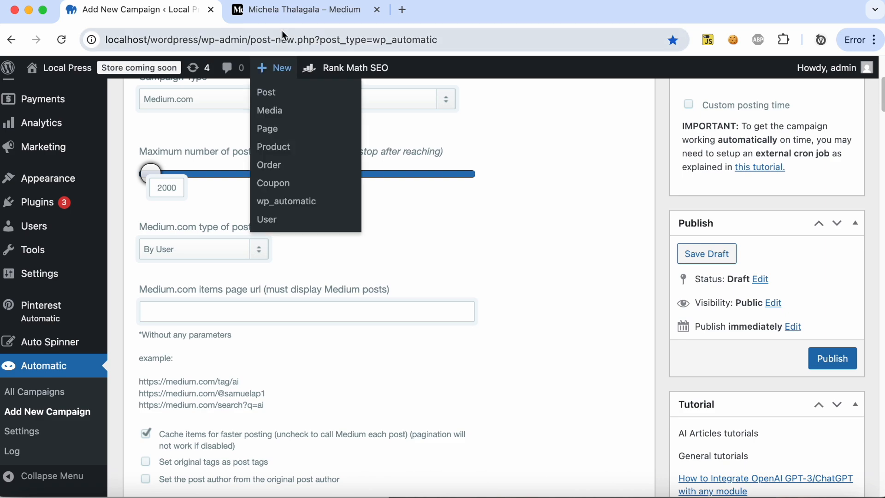
Step: Copy the profile address of the author open on Medium into the campaign's Medium.com items page url
click(283, 15)
scroll(291, 227, up, 15)
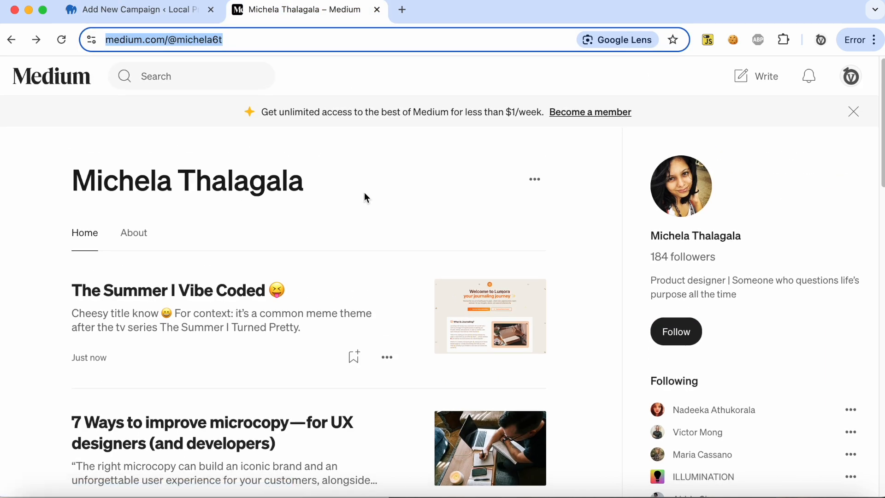
scroll(364, 196, down, 10)
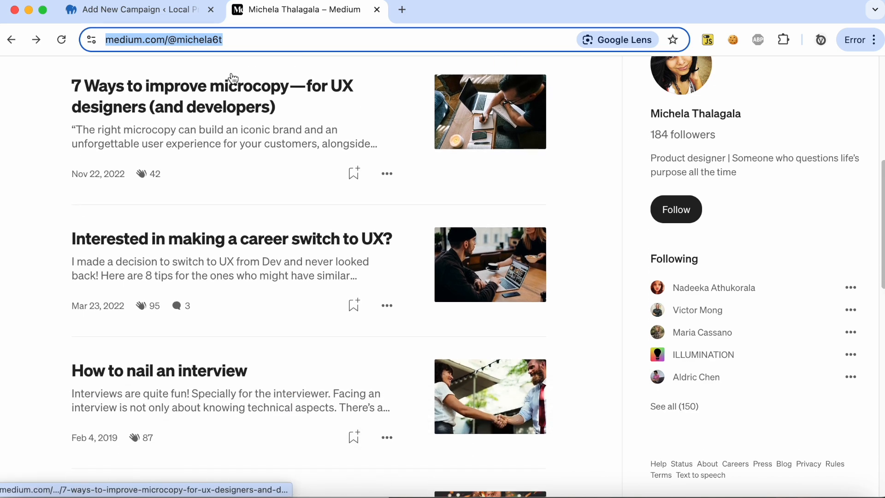
right_click(203, 35)
click(241, 152)
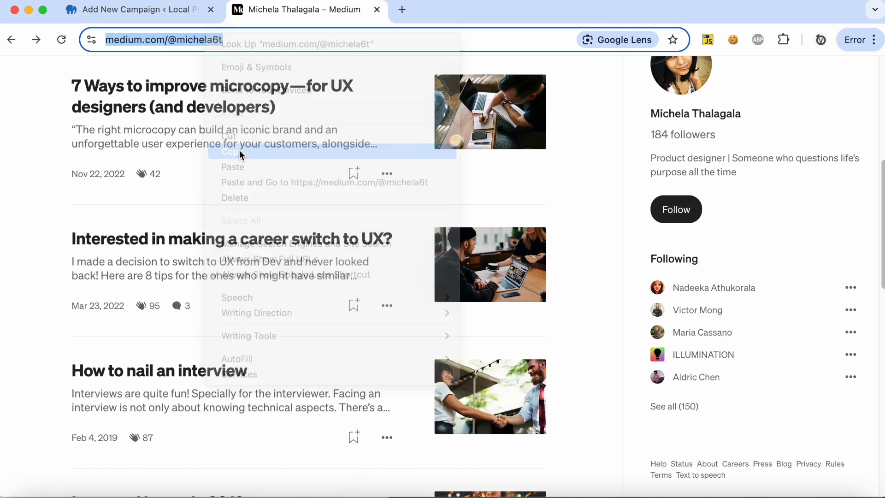
click(168, 7)
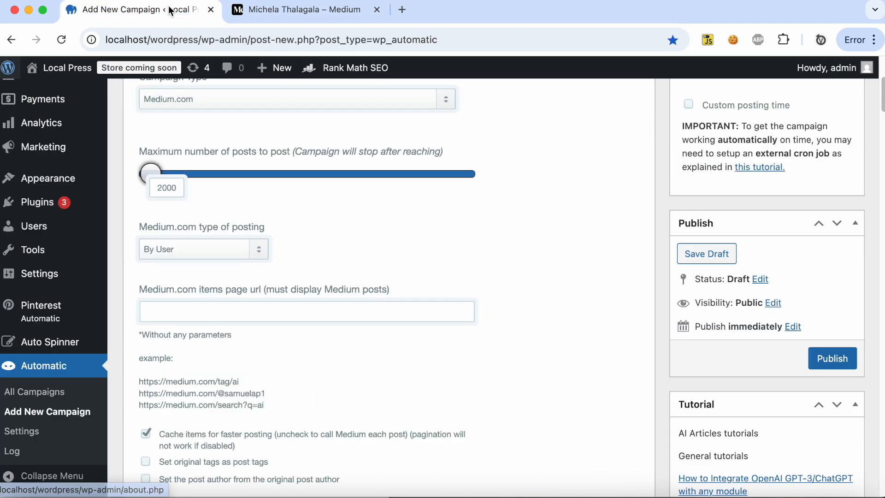
right_click(200, 307)
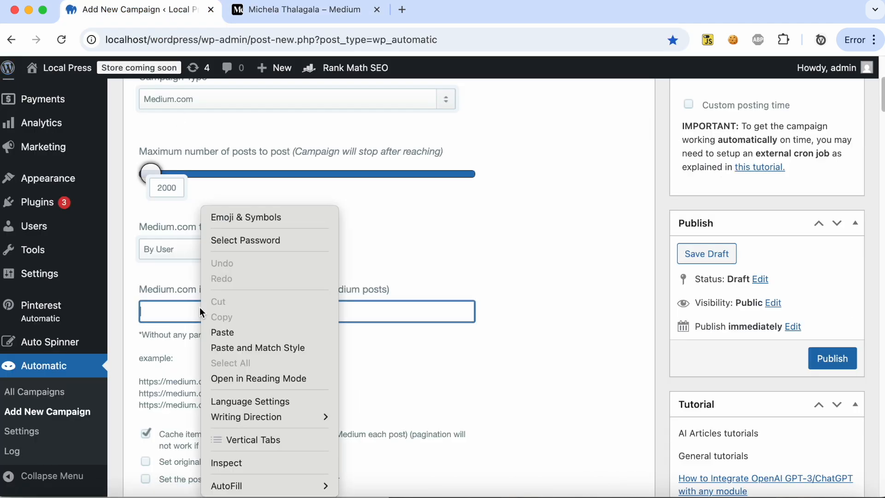
click(223, 332)
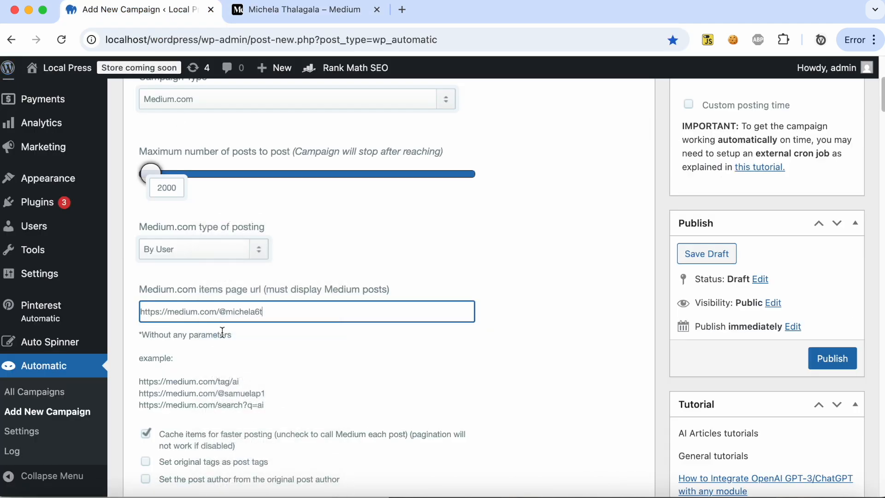
Step: Enable setting original tags as post tags and taking the post author from the original author, and publish the campaign
scroll(223, 333, down, 3)
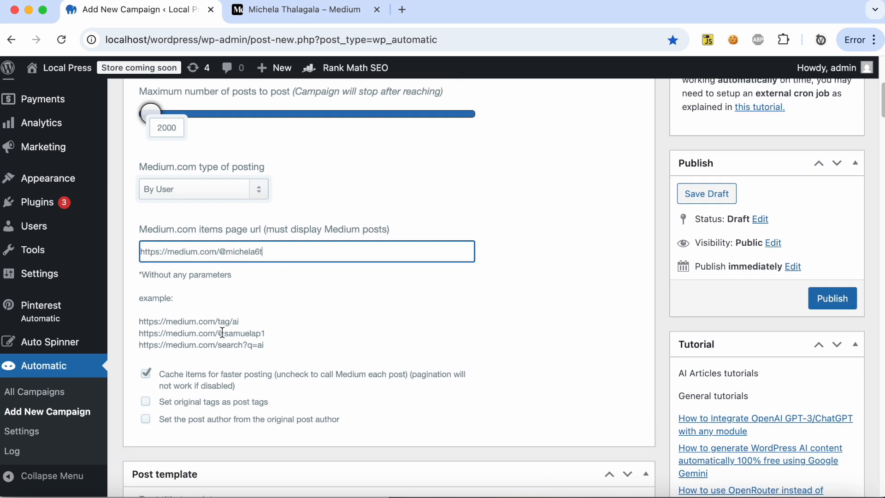
click(148, 384)
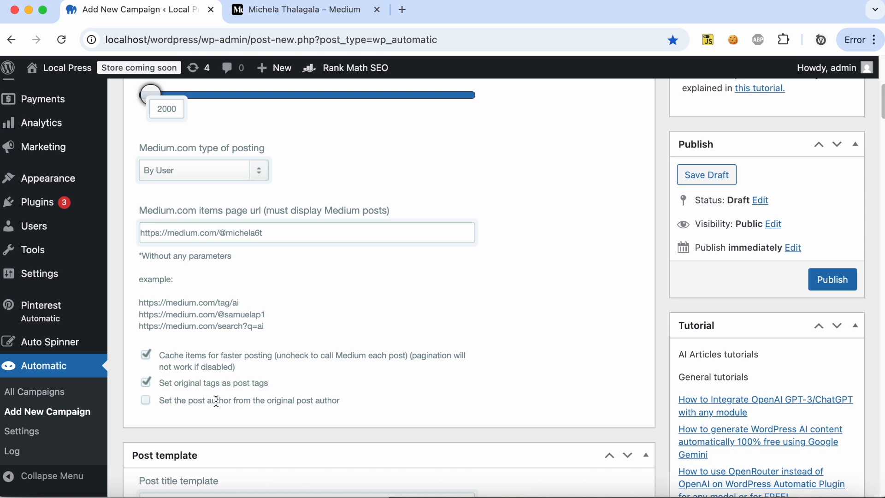
click(148, 411)
click(824, 281)
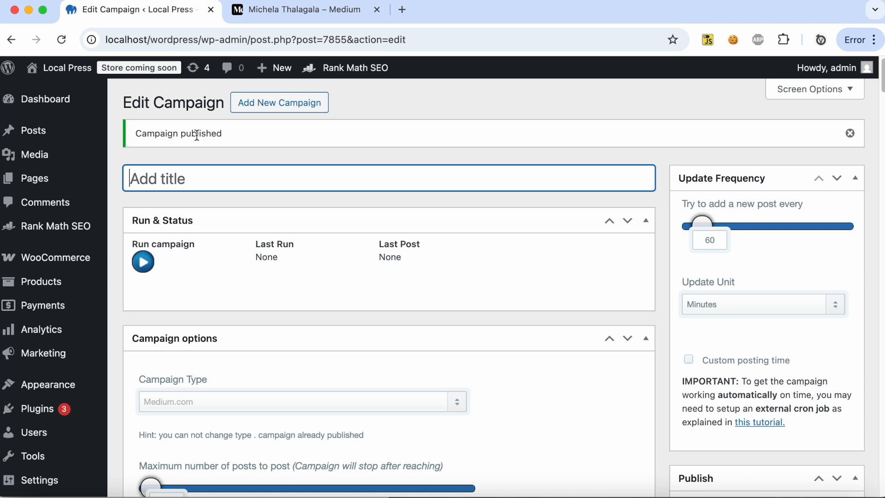
Step: Run the published campaign and open its last post in a separate browser tab
click(144, 263)
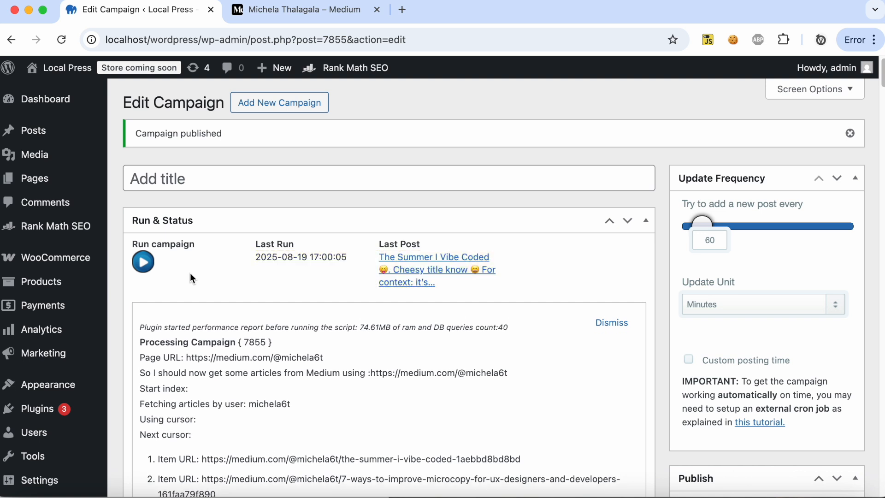
right_click(400, 265)
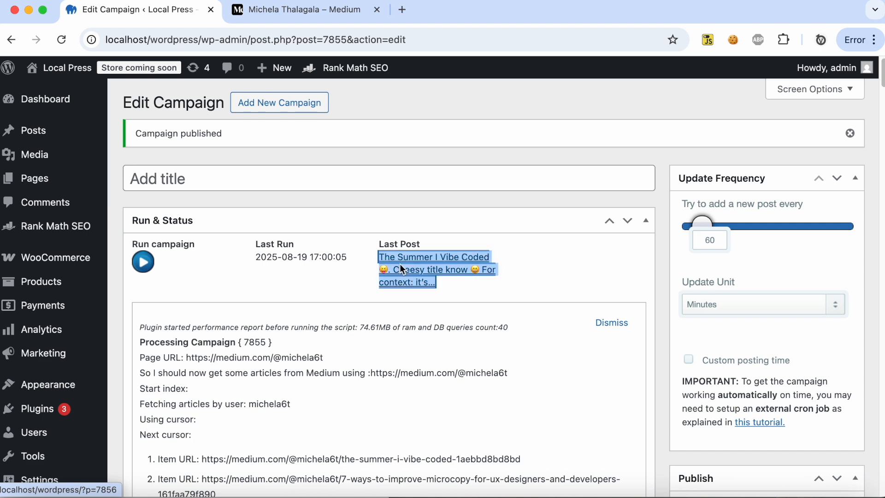
click(427, 198)
click(439, 13)
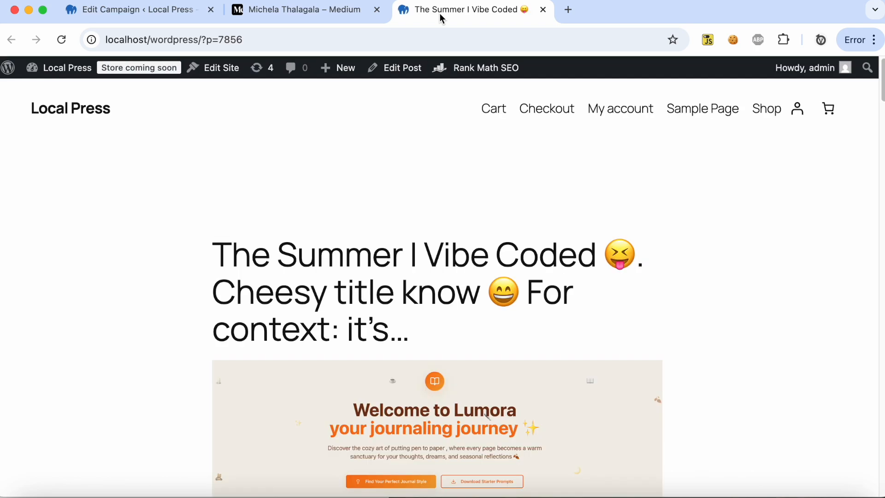
Step: Examine the imported post's images, text, source link, tags and author
scroll(453, 221, down, 5)
scroll(453, 220, down, 20)
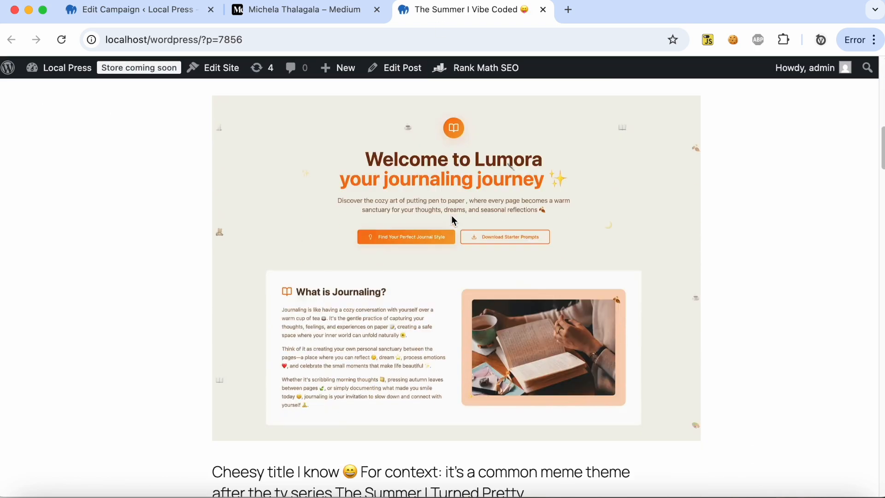
scroll(451, 215, down, 20)
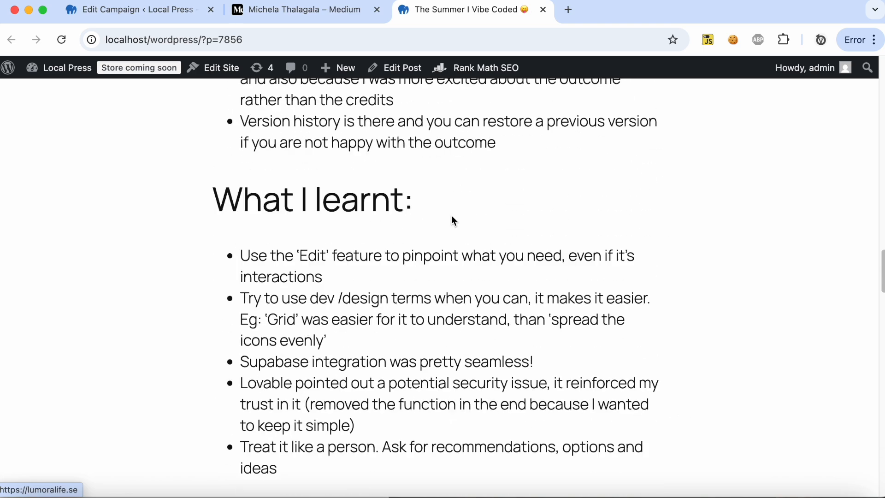
scroll(451, 217, down, 5)
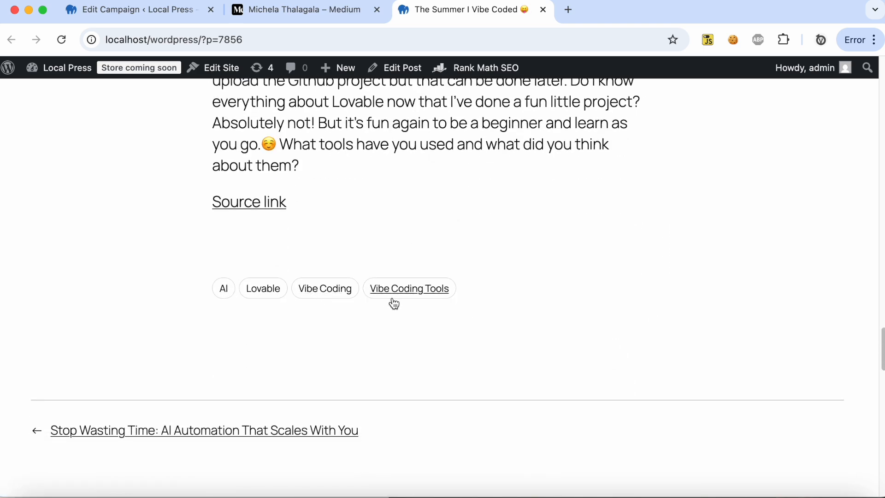
scroll(338, 303, up, 6)
scroll(338, 303, up, 20)
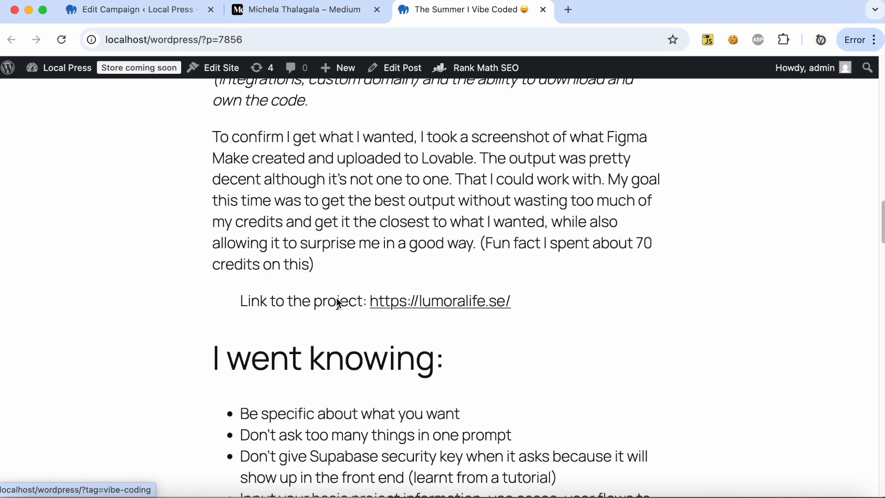
scroll(337, 297, down, 7)
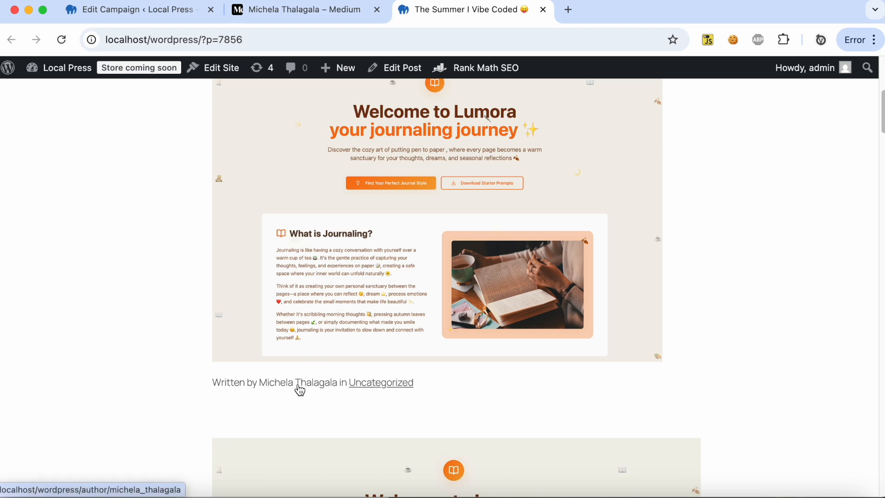
Step: Return to the campaign's edit page and dismiss the run report
click(191, 18)
click(606, 324)
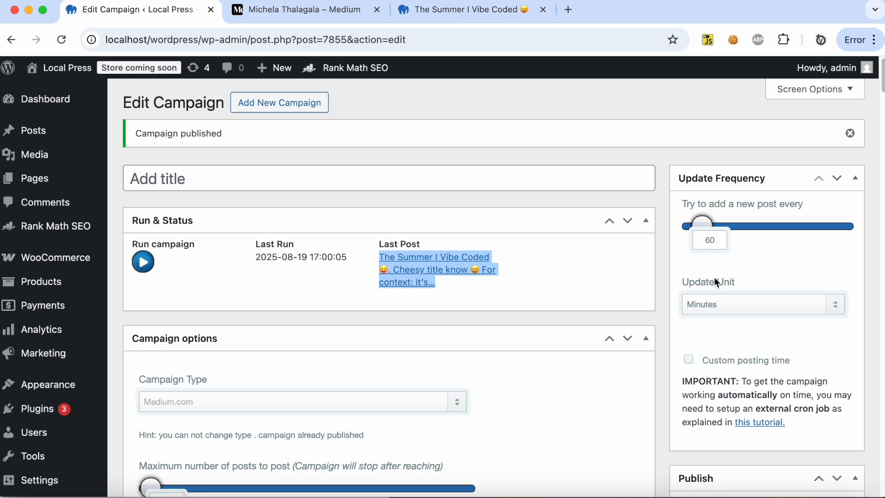
click(634, 279)
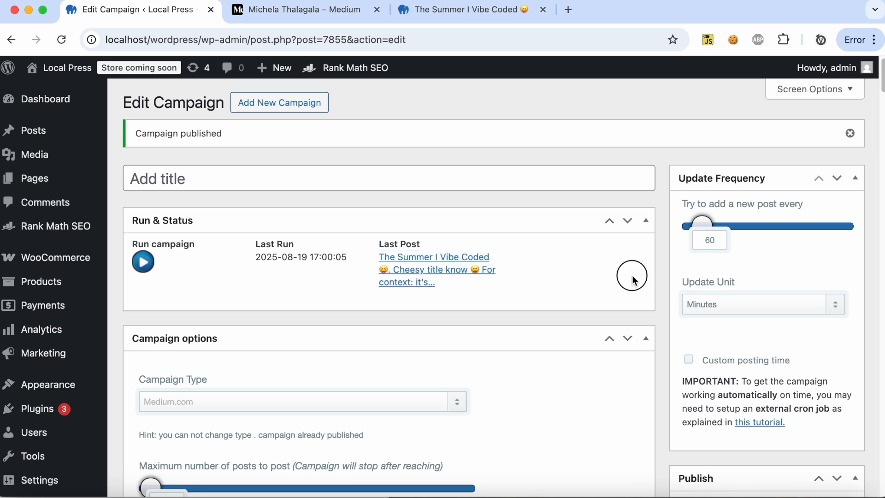
Step: Insert "[gpt]Suggest a better catchy title instead of " before [original_title] in the post title template
scroll(633, 276, down, 9)
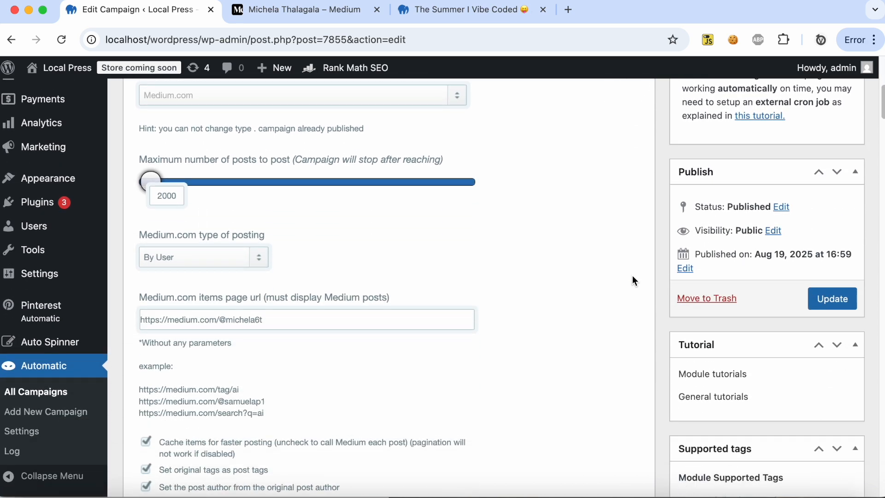
scroll(632, 277, down, 12)
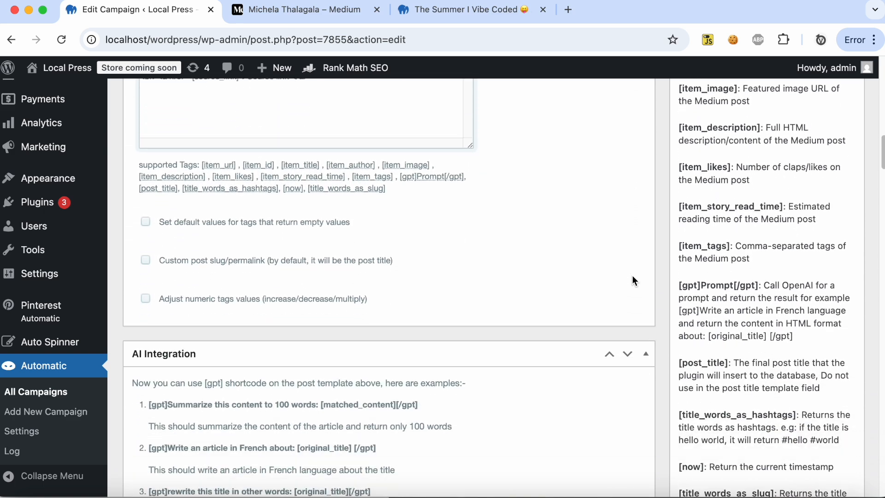
scroll(633, 281, up, 7)
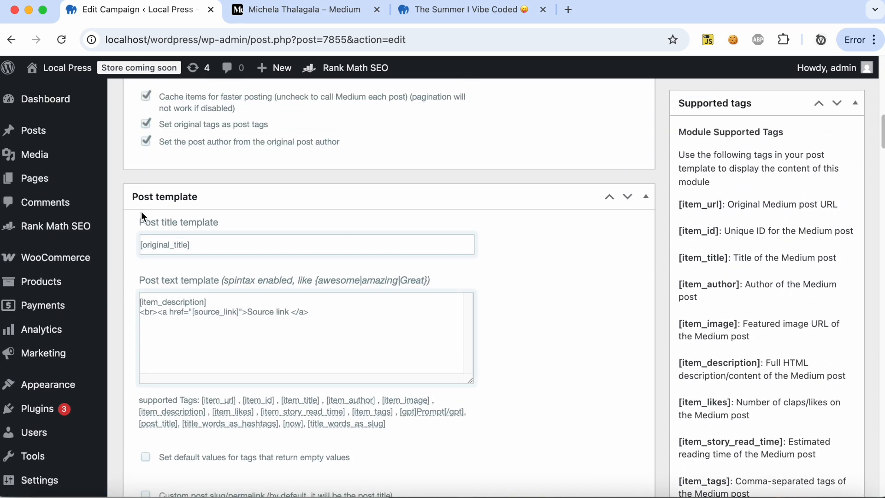
click(141, 243)
text([gpt)
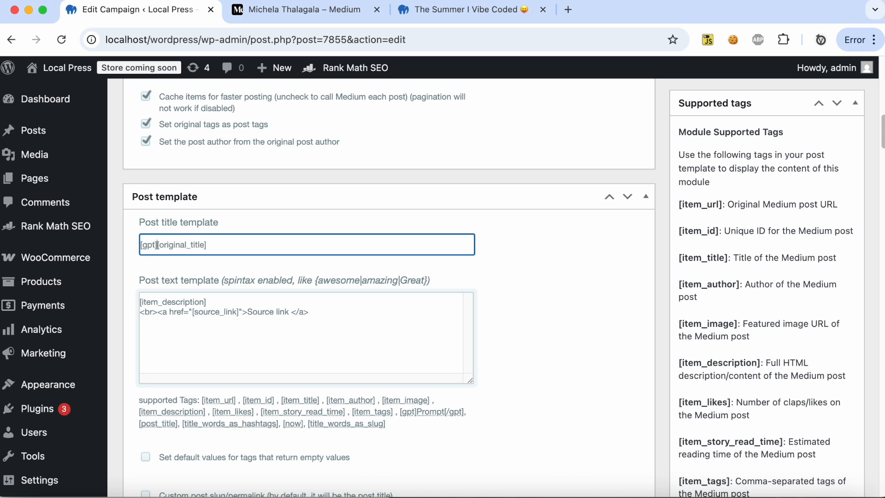
text(]Suggest a better catchy title instead of )
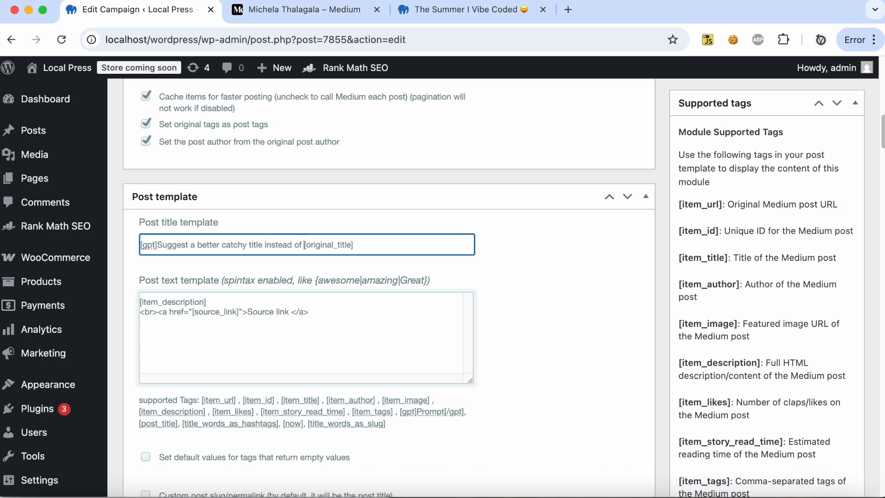
Step: Replace "of" in the title template with "and return a single title only without any further comments:" and close the prompt with [/gpt] after [original_title]
text(:)
key(BackSpace)
key(BackSpace)
key(BackSpace)
key(BackSpace)
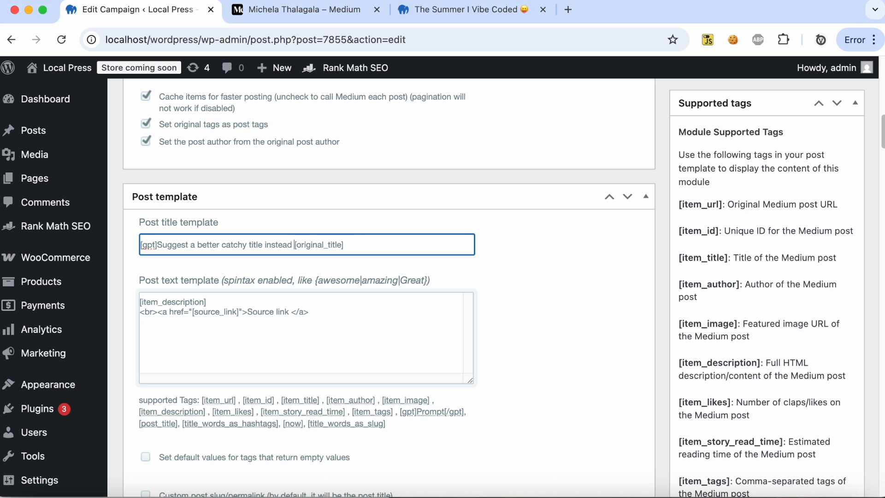
text(and return a s)
text(ingle title only )
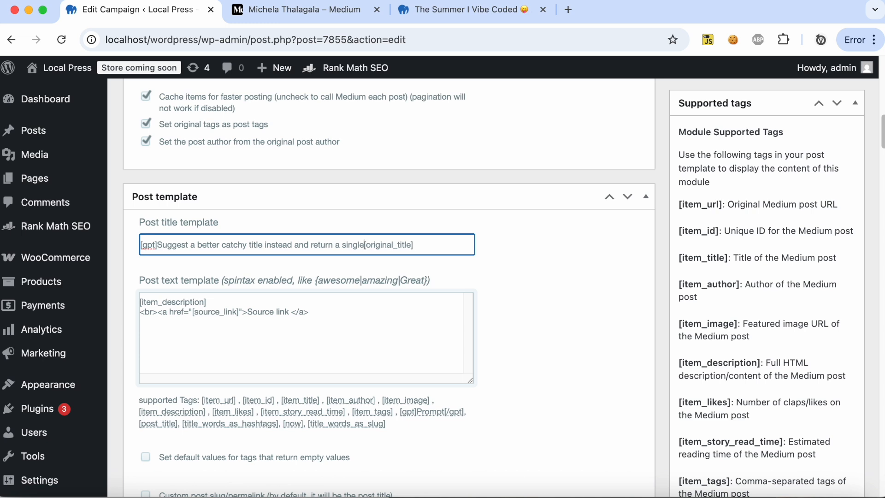
text(without a)
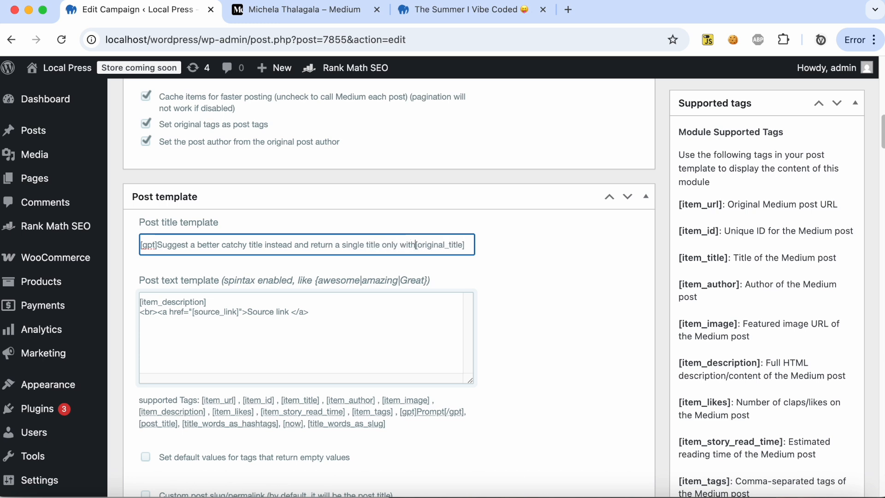
text(ny further comments:)
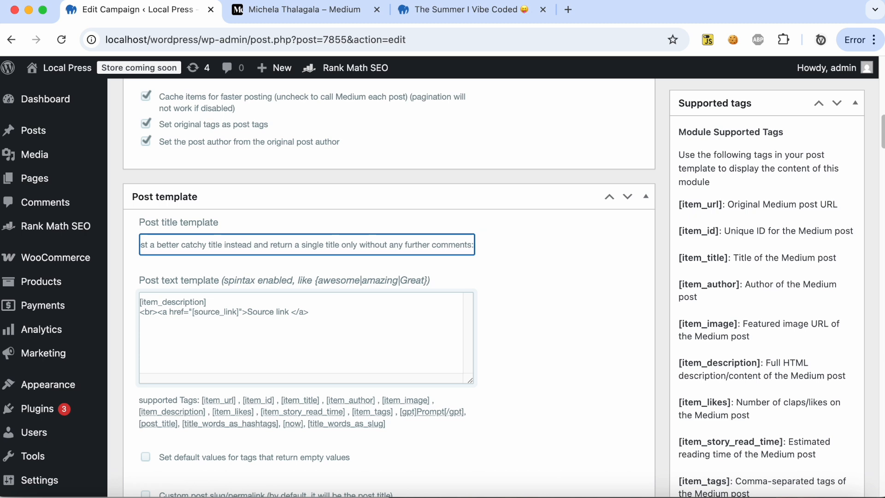
text([original_title])
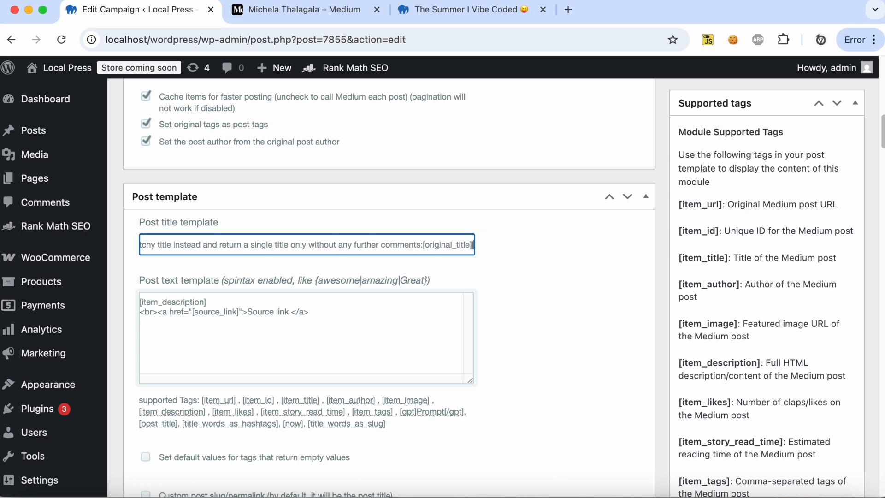
text([/gpt])
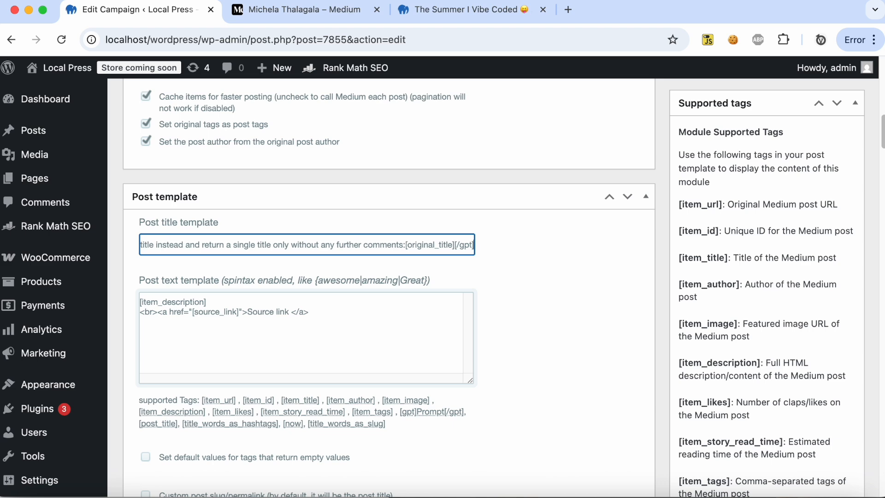
click(554, 325)
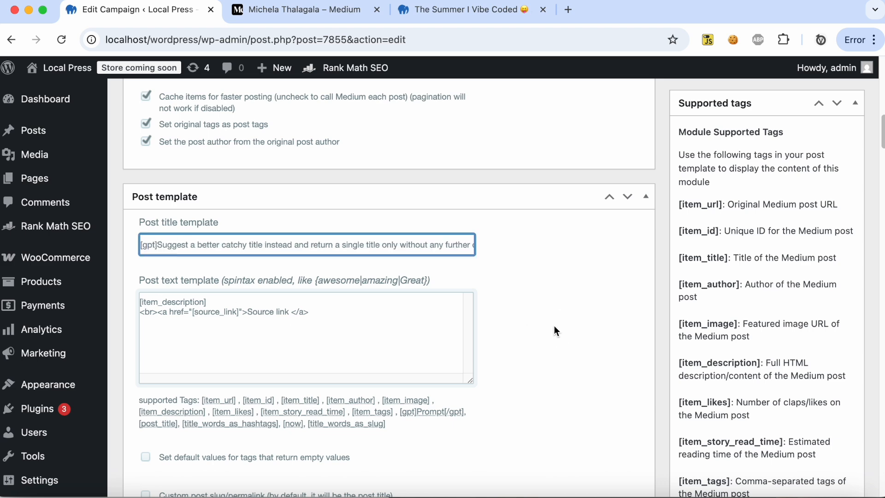
Step: Update the campaign with the new title template and run it
scroll(554, 325, up, 15)
scroll(779, 379, down, 4)
click(845, 441)
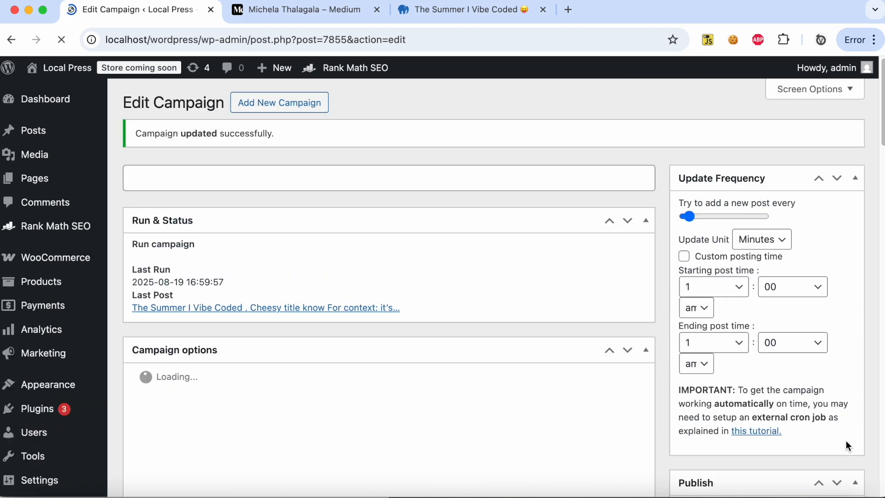
click(162, 267)
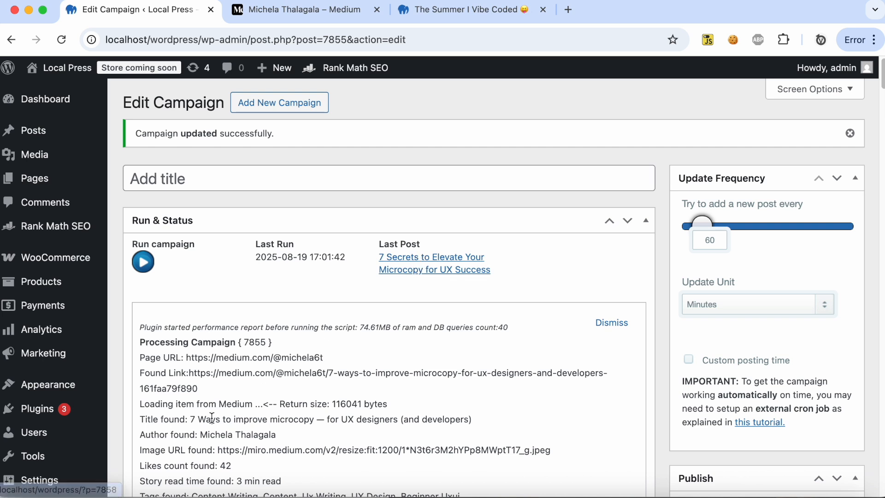
Step: Check the original title found in the run report and open the campaign's last post in a new browser tab
drag(188, 421, 485, 426)
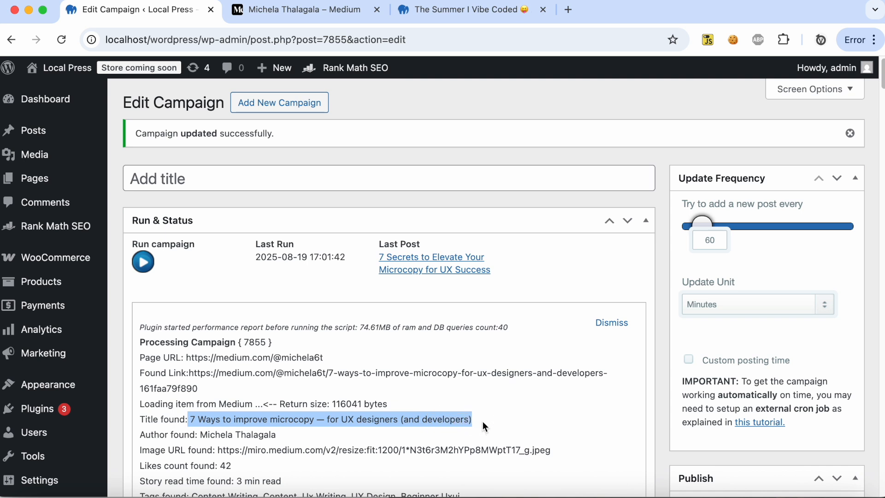
right_click(425, 270)
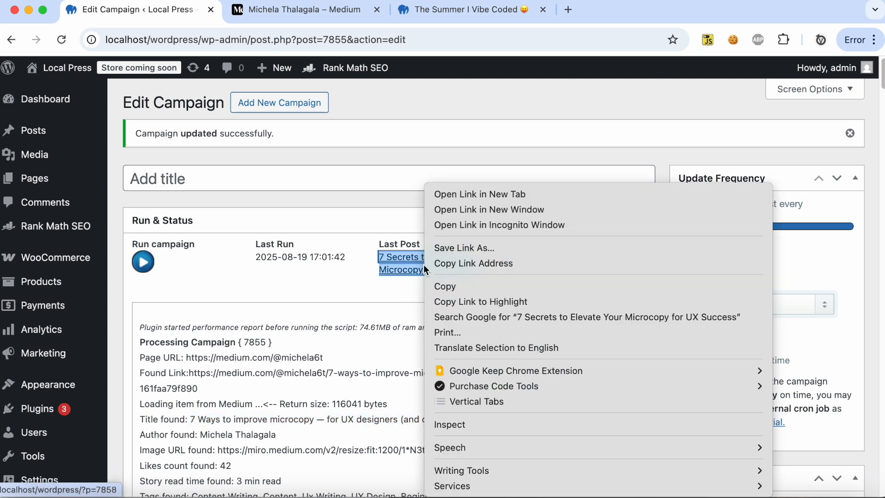
click(472, 193)
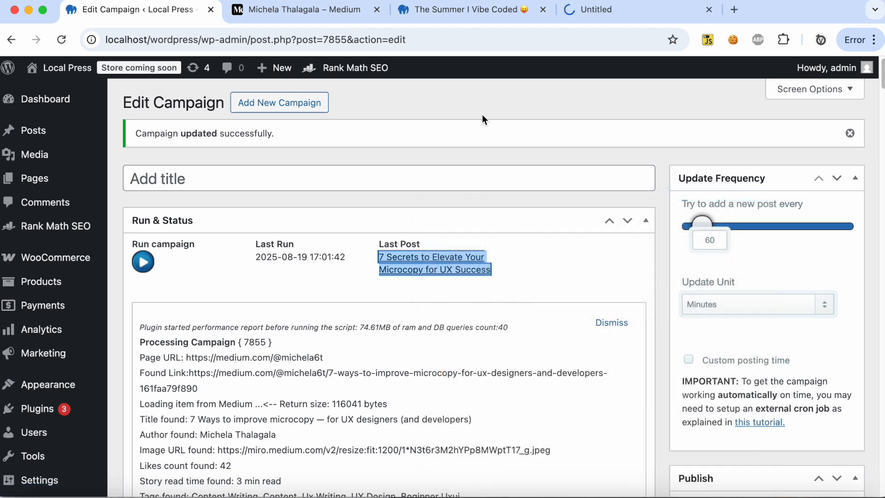
click(603, 9)
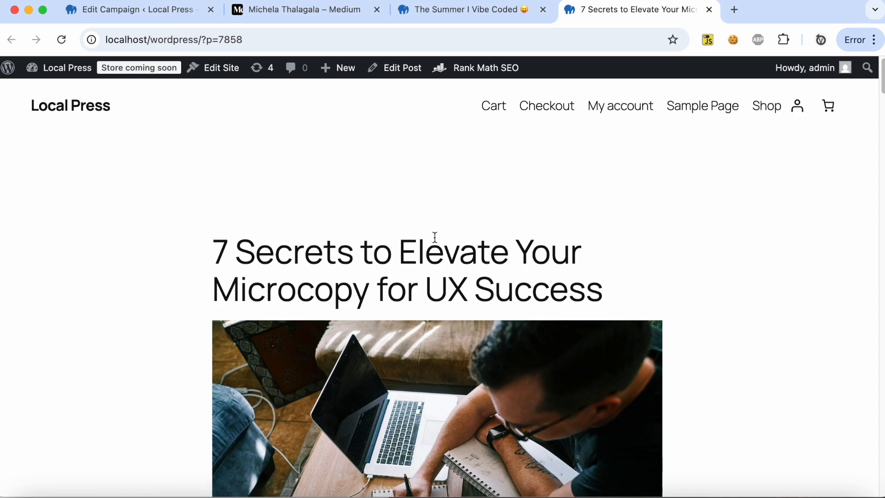
Step: Review the imported post's content and tags and open its source link in a new browser tab
scroll(435, 237, down, 10)
scroll(435, 236, down, 12)
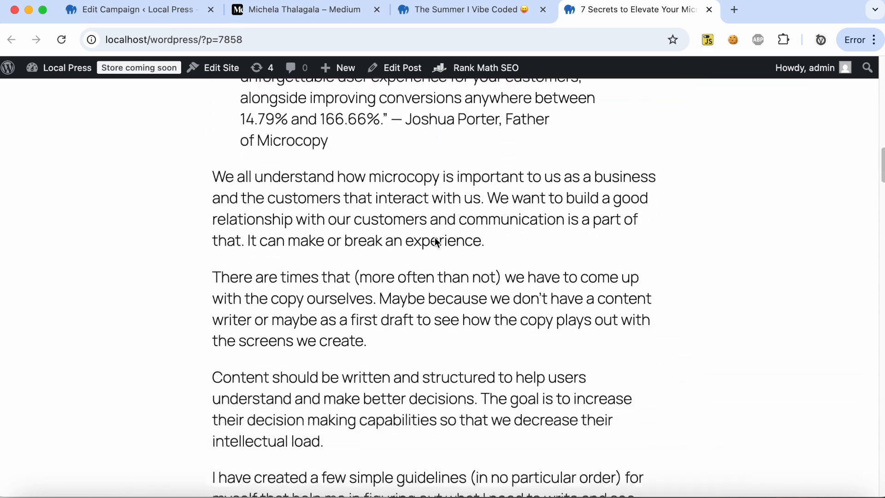
scroll(435, 237, down, 20)
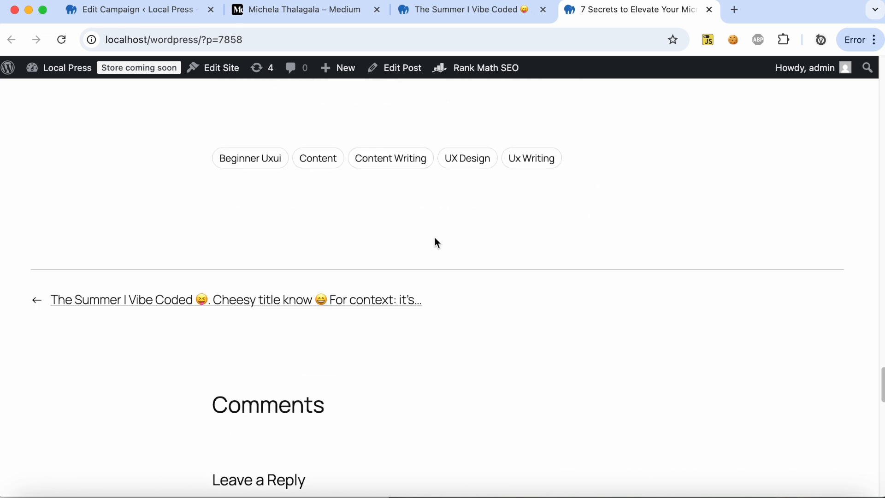
scroll(435, 237, up, 5)
right_click(266, 287)
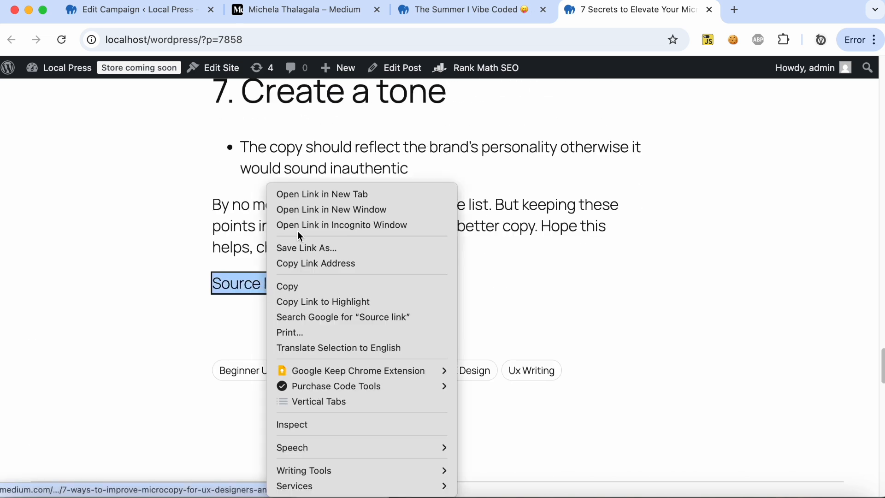
click(323, 194)
Step: Compare the title of the original Medium article with the AI-generated title of the imported post
scroll(479, 289, up, 20)
scroll(481, 289, up, 10)
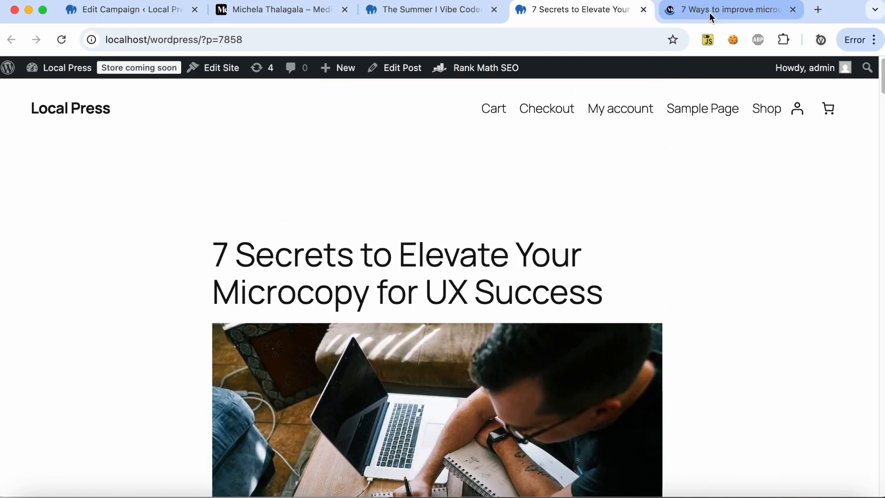
click(709, 13)
drag(207, 177, 659, 217)
click(613, 13)
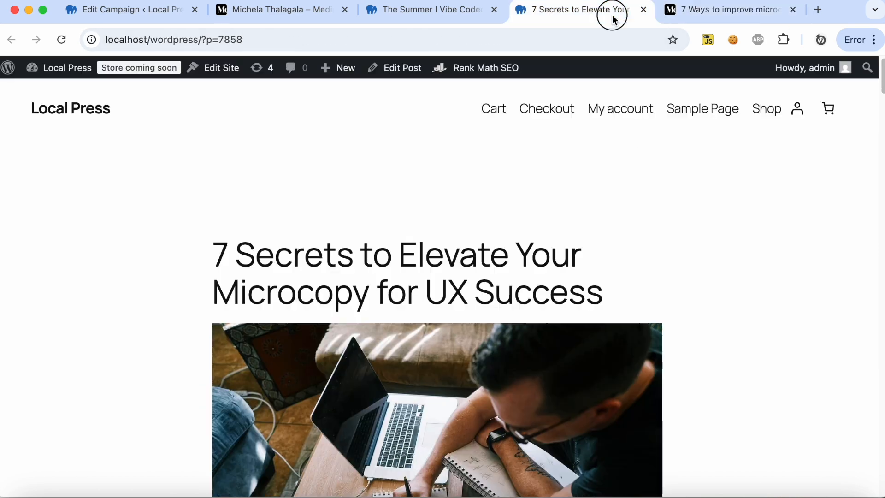
drag(211, 255, 617, 295)
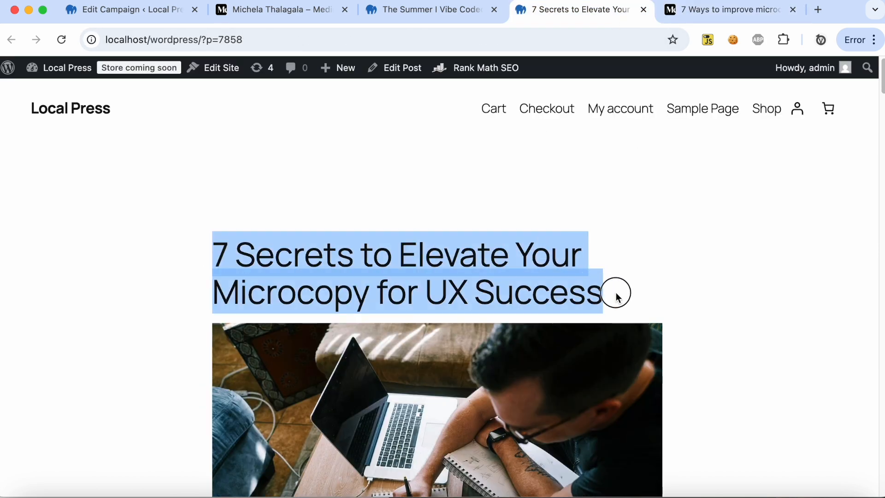
Step: Go back to the campaign's edit page and dismiss the latest run report
click(142, 17)
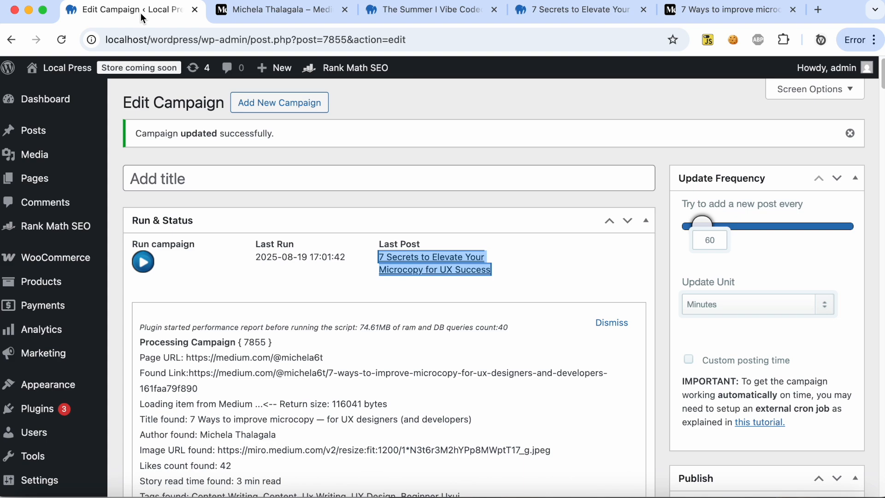
click(627, 331)
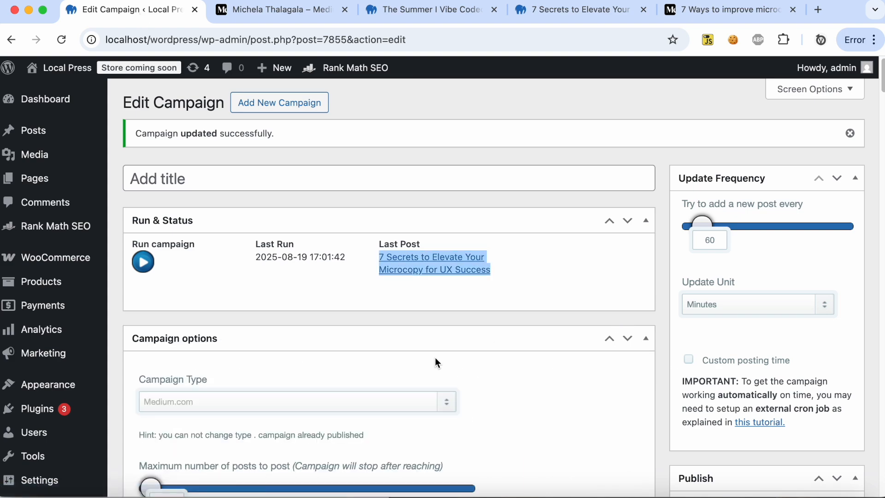
Step: Wrap [item_description] in the post text template in [gpt] tags, preceded by "Write a new post content based on the information from this post:"
scroll(435, 357, down, 10)
scroll(435, 357, down, 3)
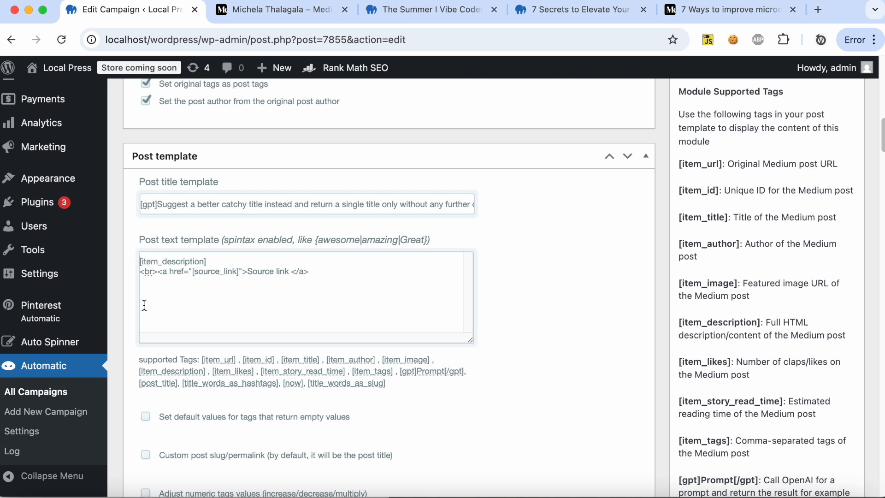
text([gpt])
text(Write a new )
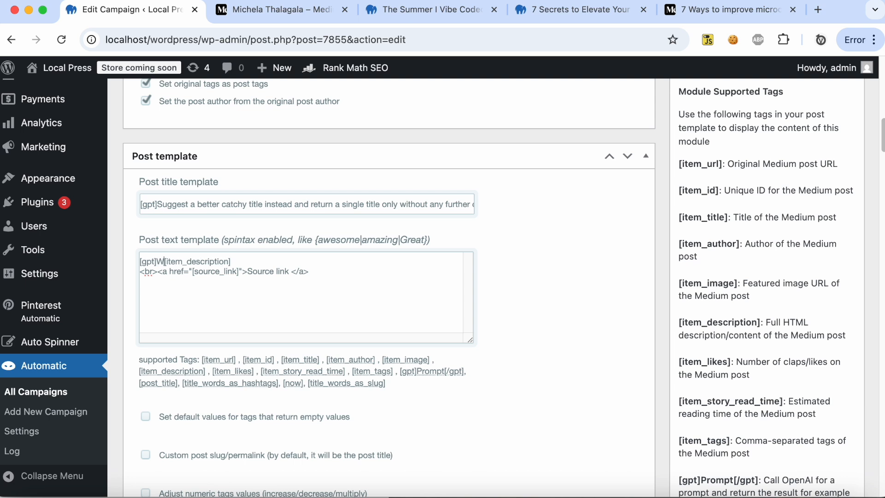
text(post content ba)
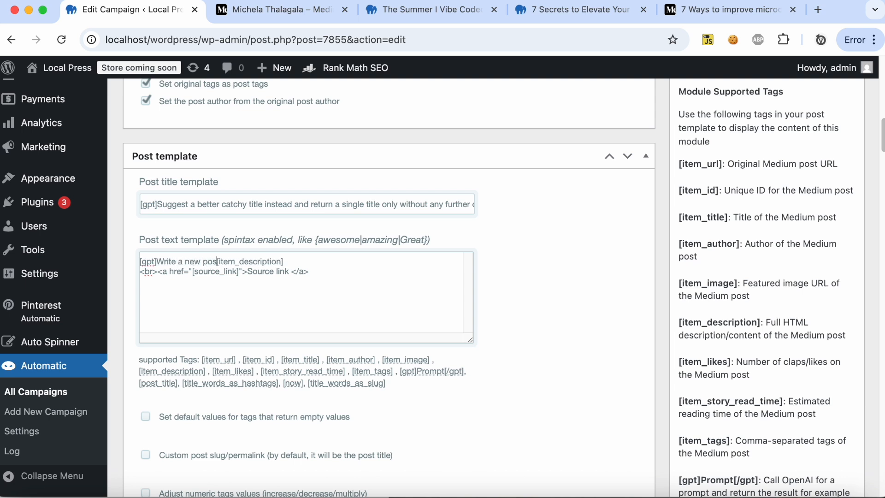
text(sed )
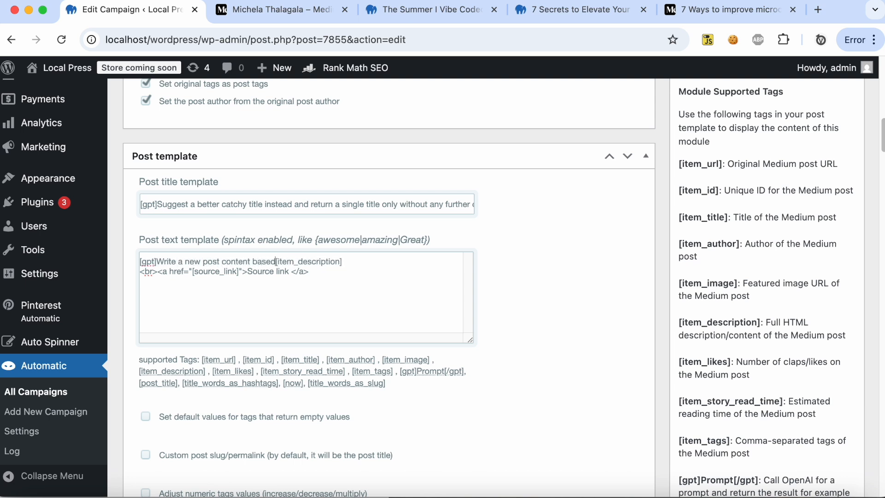
text(on the i)
text(nformation fr)
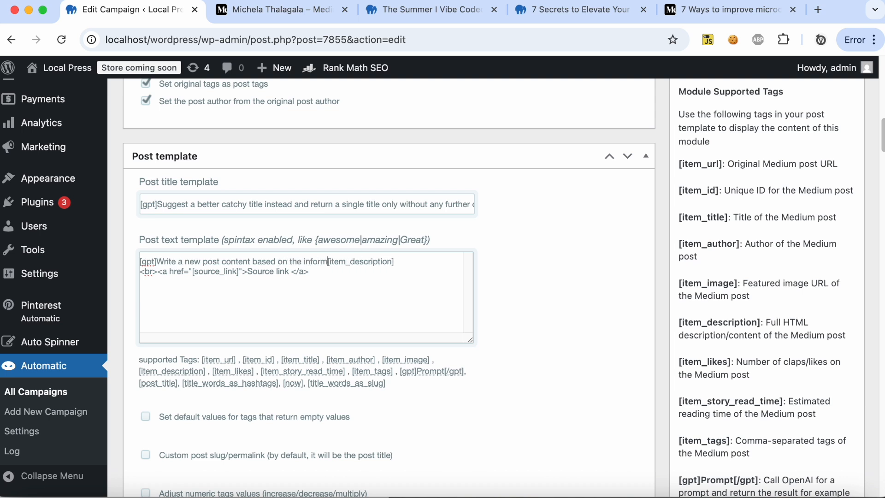
text(his post)
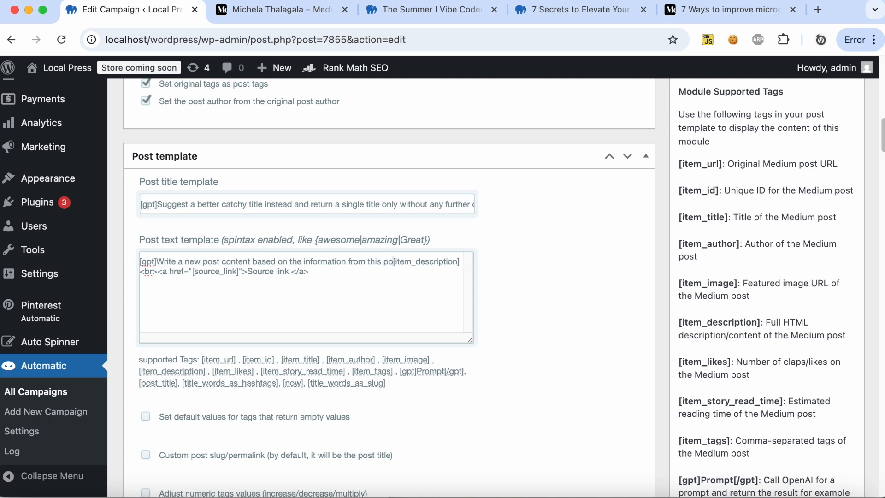
text(:)
key(Return)
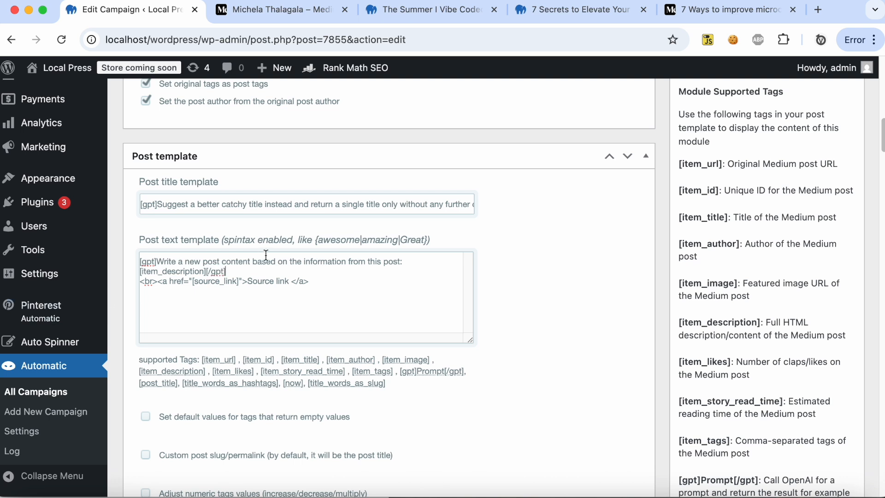
Step: Extend the post text prompt with "and return the content only without any further comments from your side, make sure the content contains a conclusion and FAQs"
click(399, 261)
text(and return the content only wit)
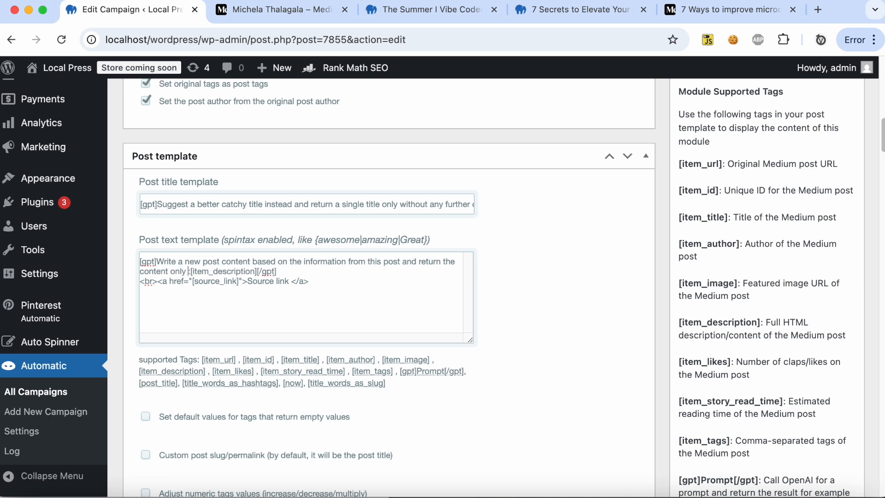
text(hout any further c)
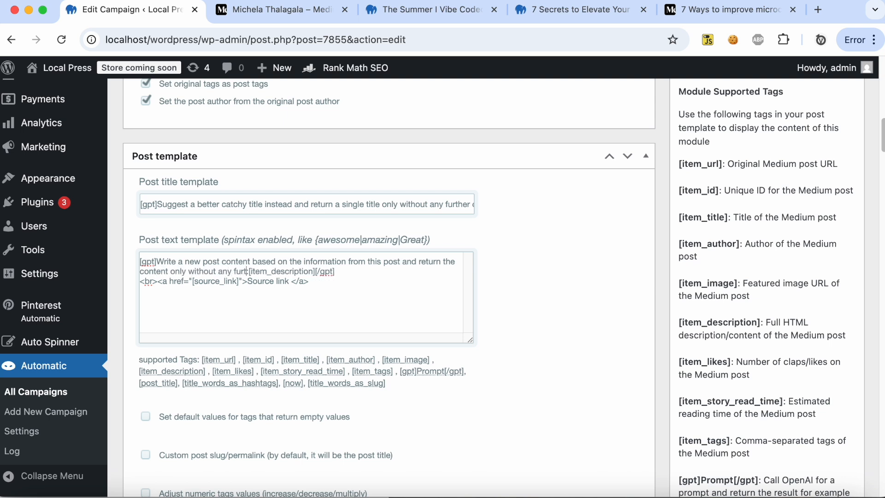
text(omments from )
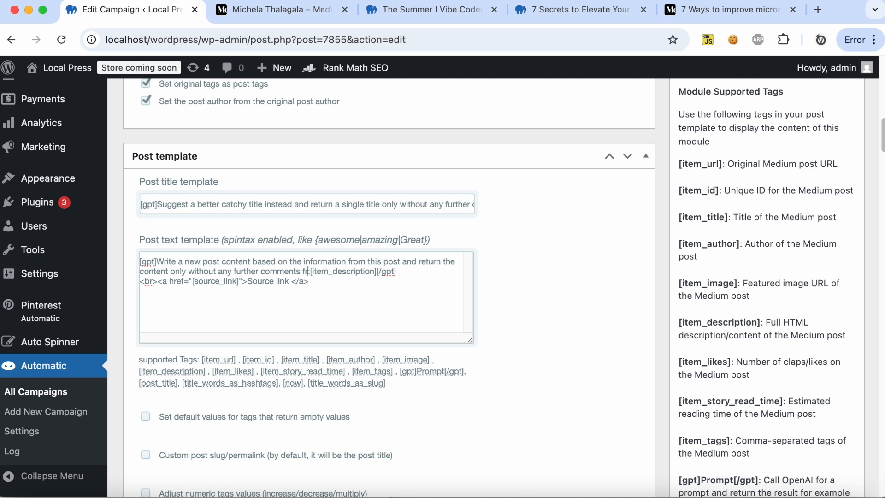
text(your side, make)
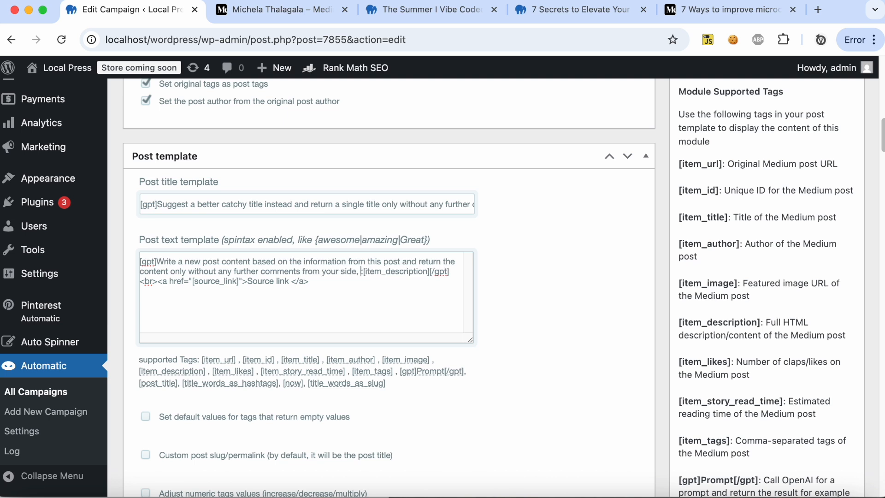
text( sure the)
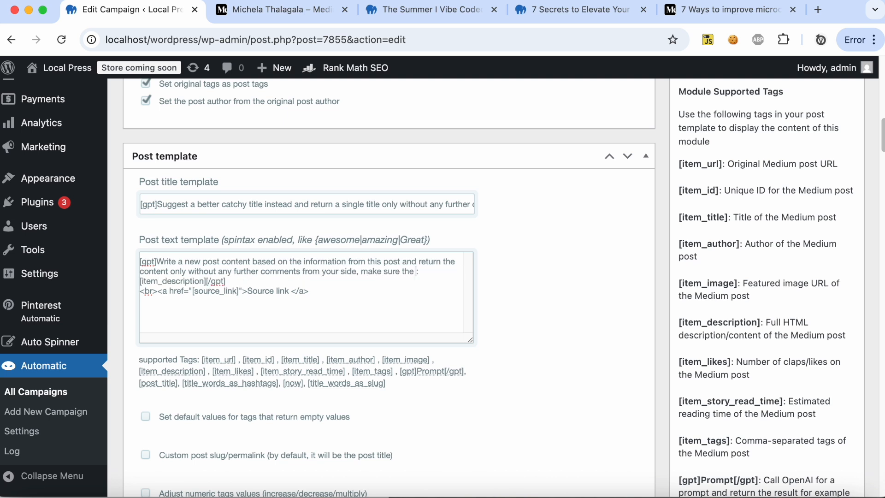
text( content contains a )
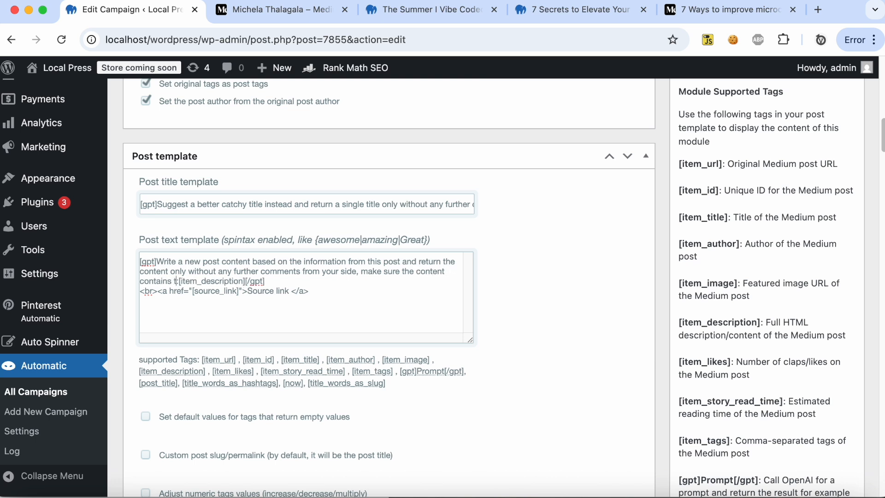
text(conclu)
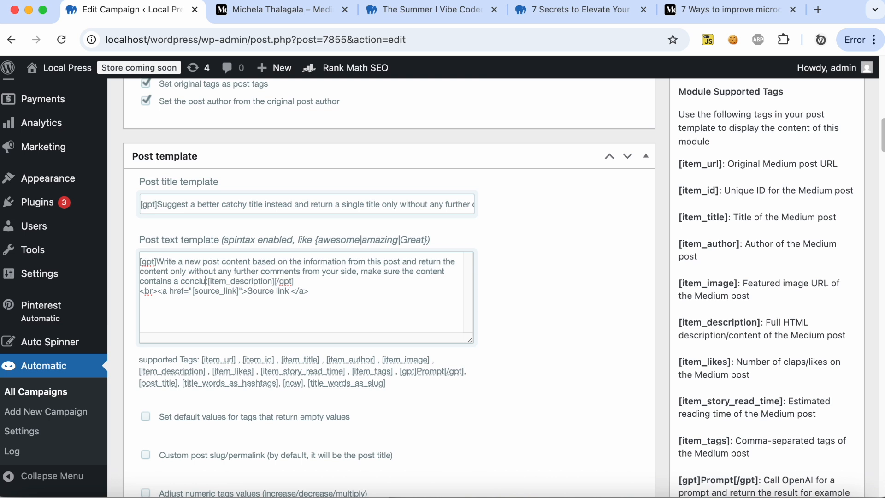
text(sion )
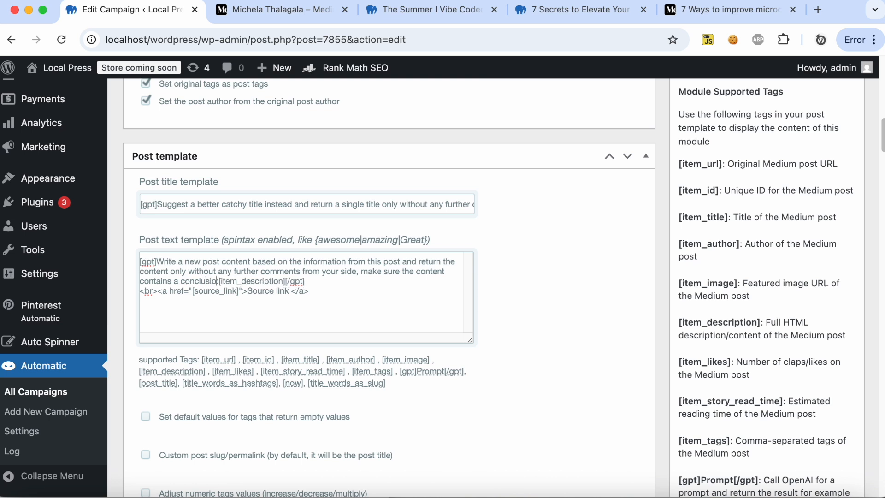
text(and )
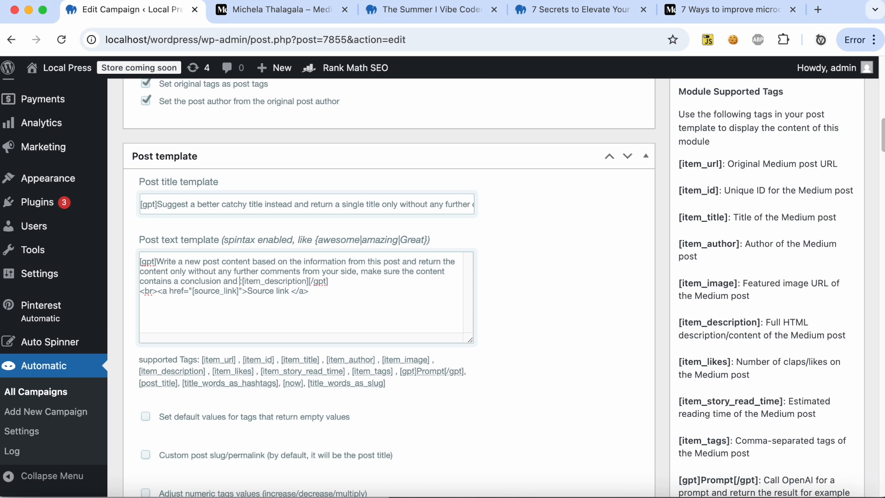
text(FAQs)
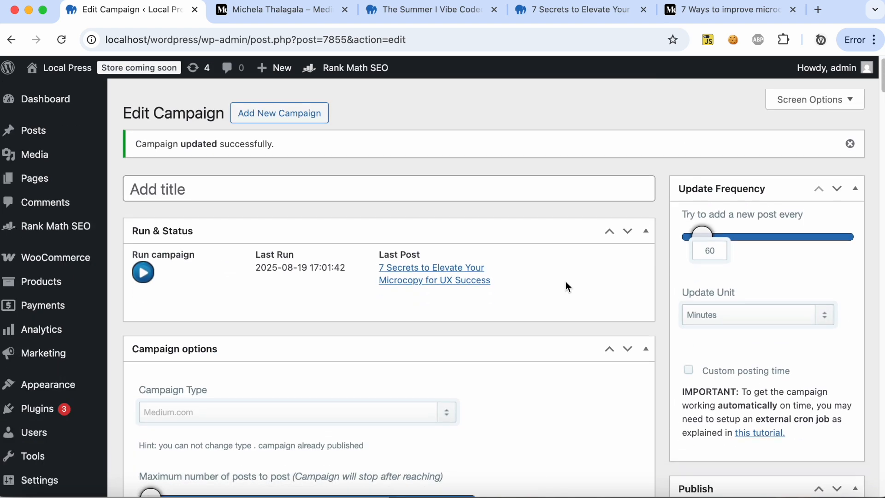
Step: Update the campaign with the changed post text template and run it
scroll(565, 281, down, 8)
click(831, 268)
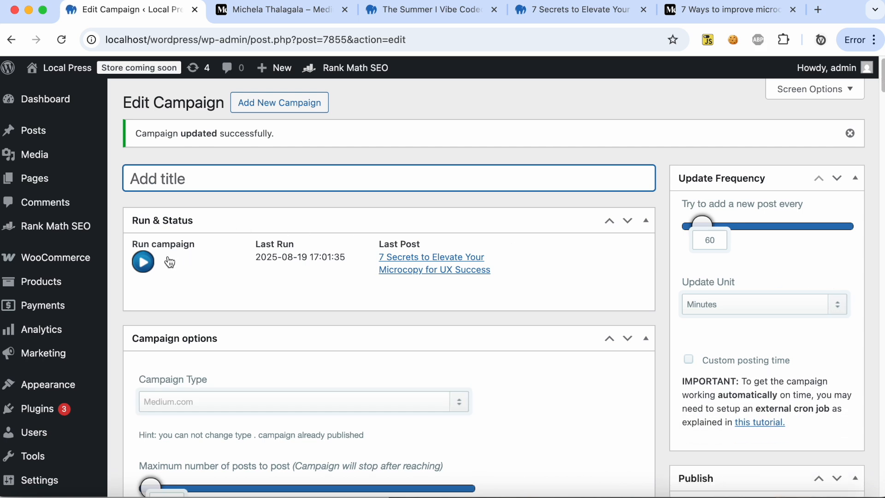
click(169, 261)
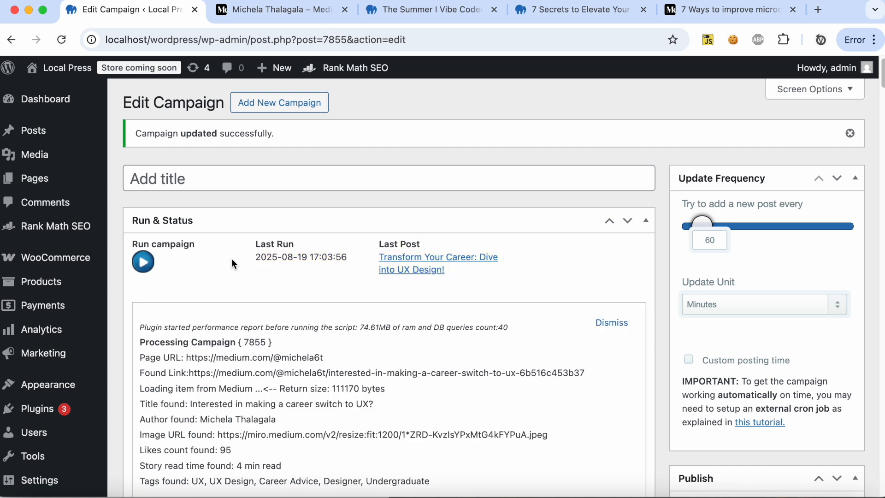
Step: Open the campaign's last post in a new browser tab and review its rewritten content, conclusion, FAQs and title
right_click(399, 259)
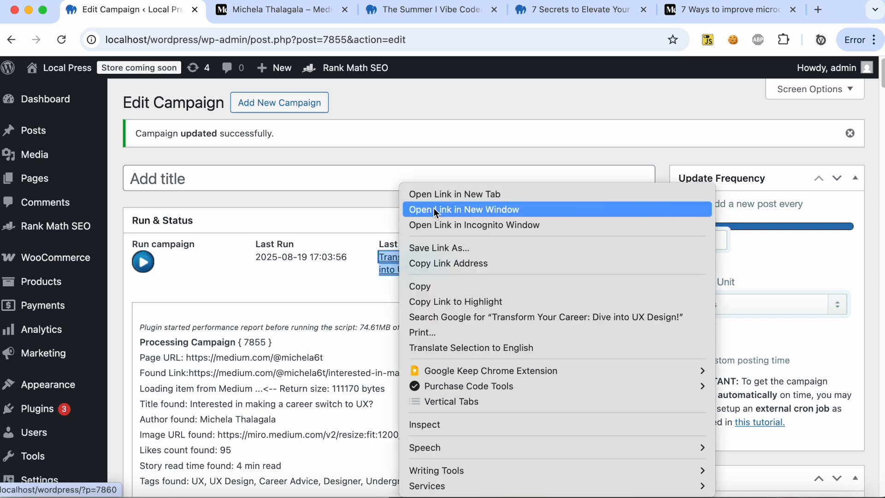
click(442, 194)
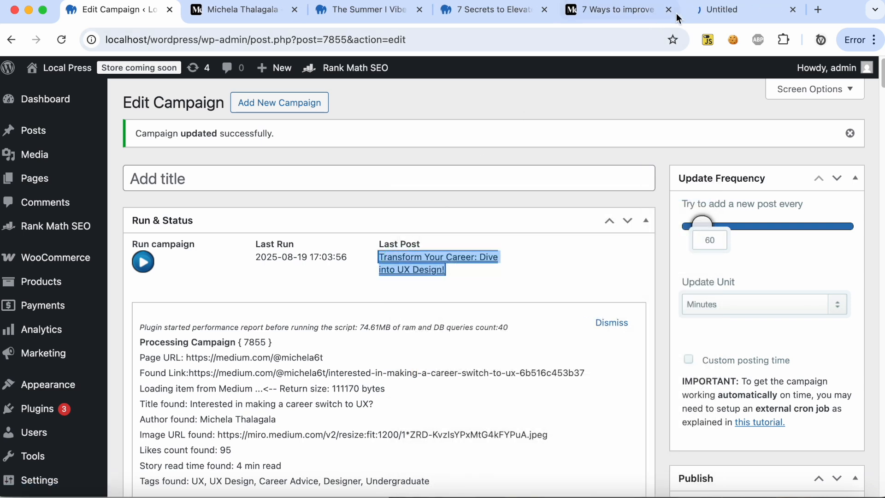
click(718, 11)
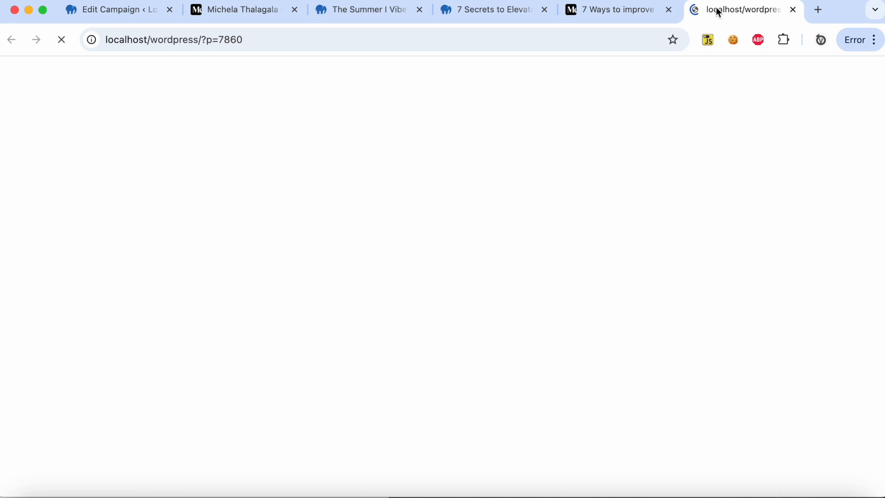
scroll(610, 156, down, 15)
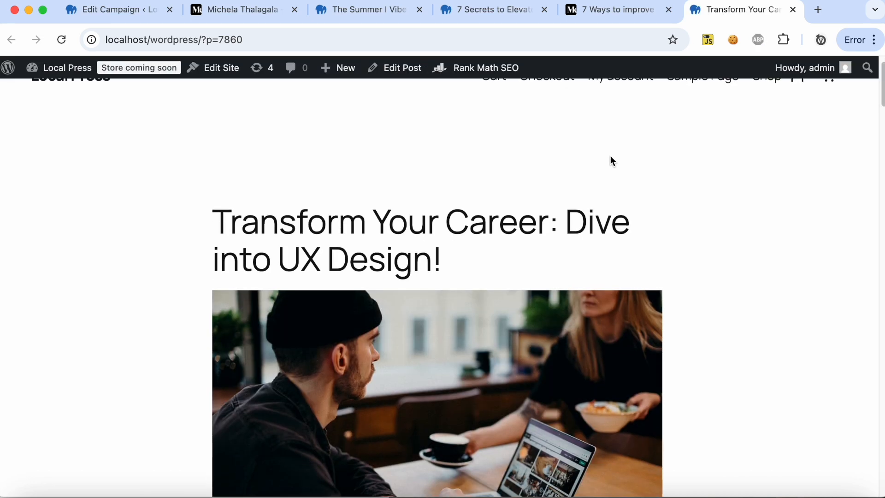
scroll(610, 156, down, 14)
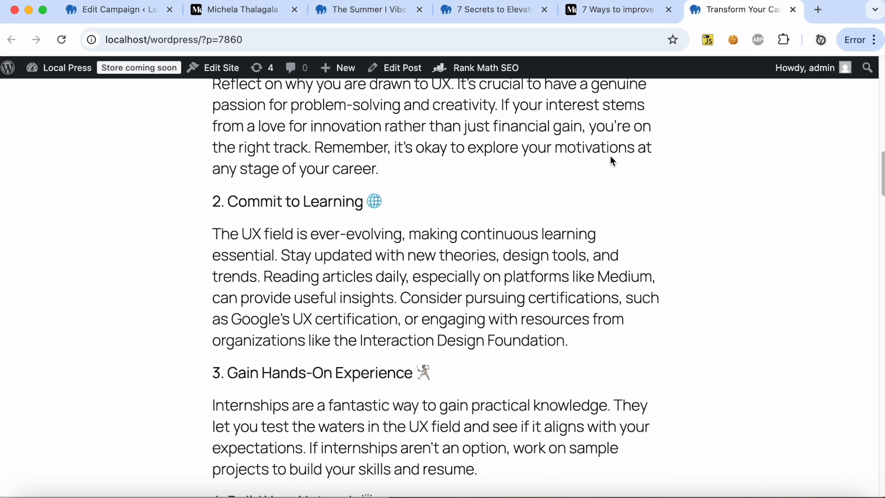
scroll(611, 155, down, 14)
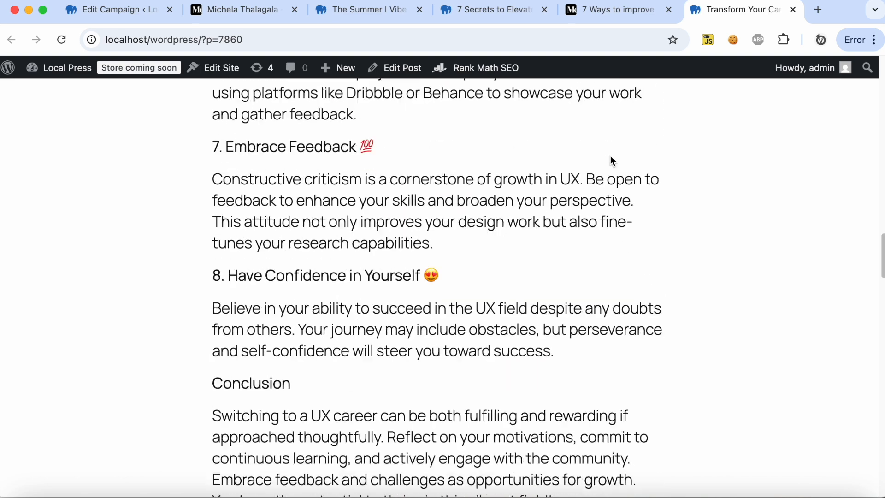
scroll(610, 157, down, 7)
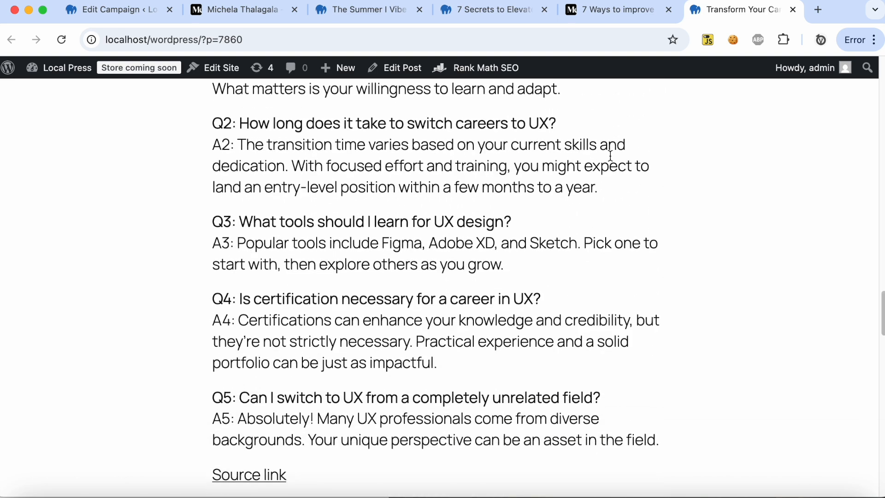
scroll(513, 239, up, 20)
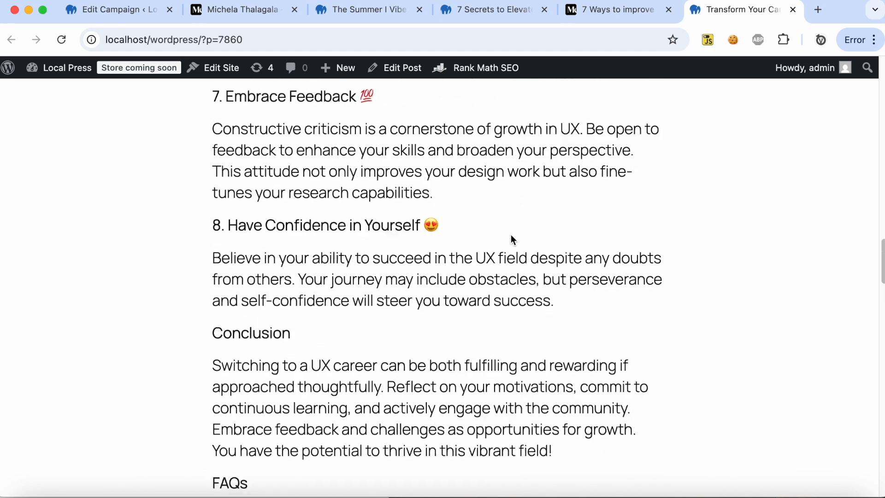
scroll(511, 235, up, 10)
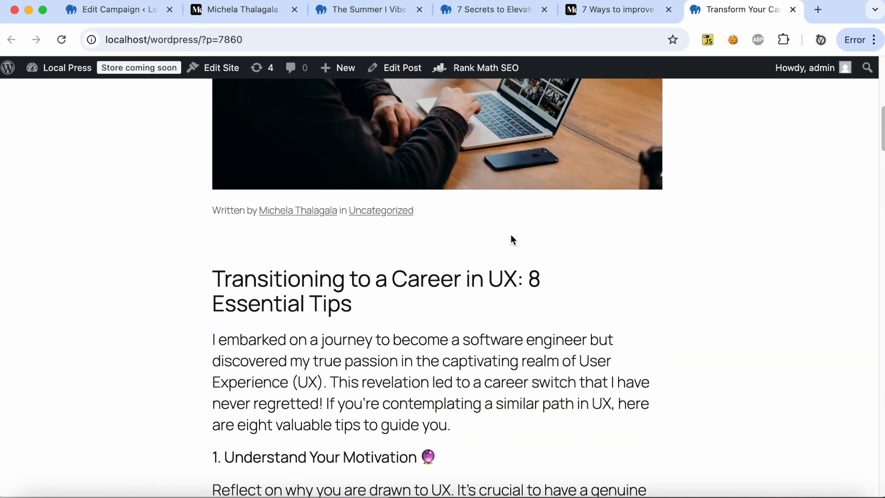
scroll(511, 235, up, 5)
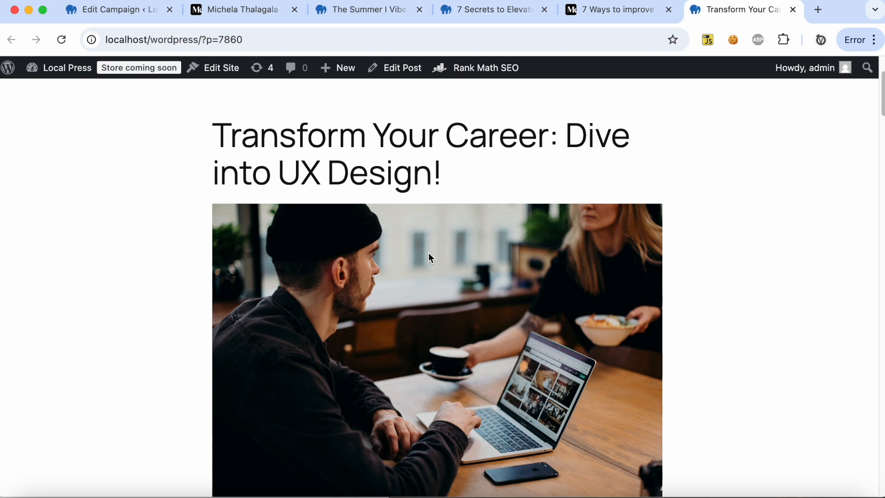
Step: Dismiss the run report on the campaign's edit page and enable generating and setting a featured image from OpenAI for a specific prompt
click(121, 10)
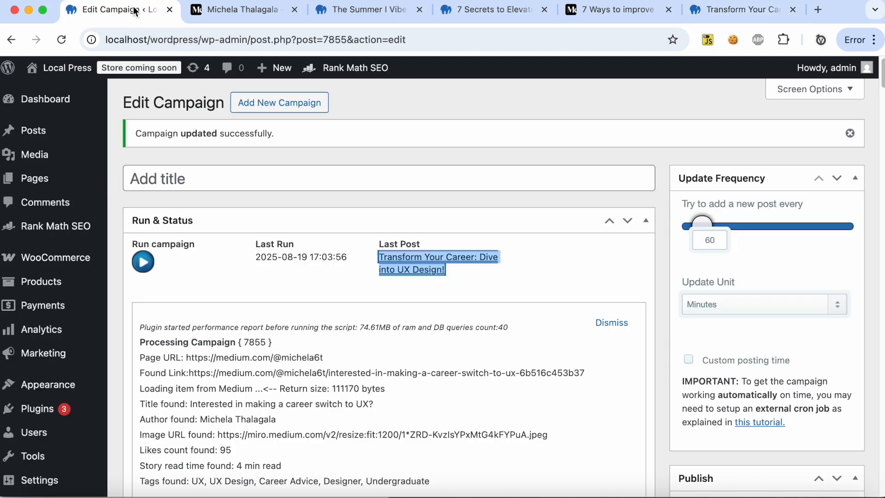
click(603, 321)
scroll(515, 290, down, 20)
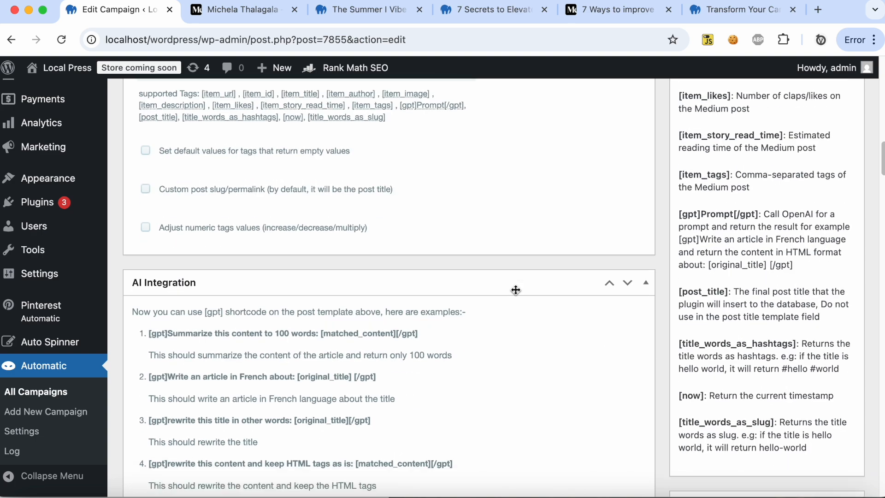
scroll(515, 289, down, 20)
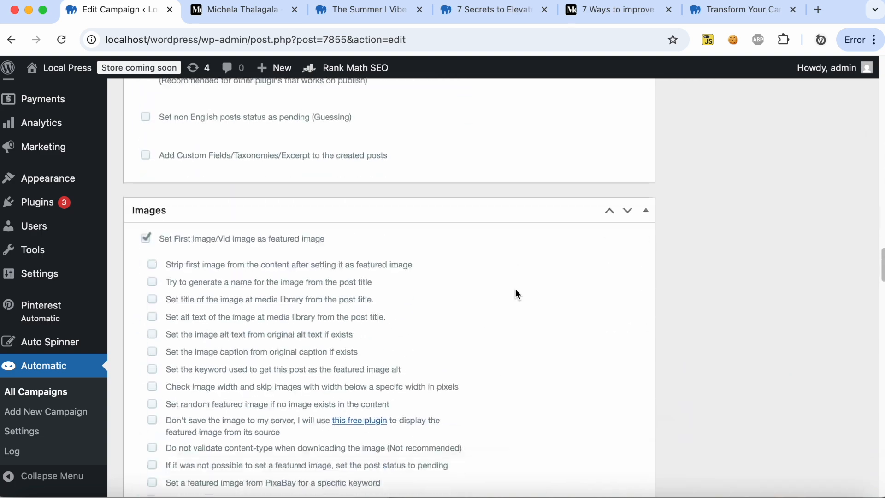
scroll(516, 291, up, 3)
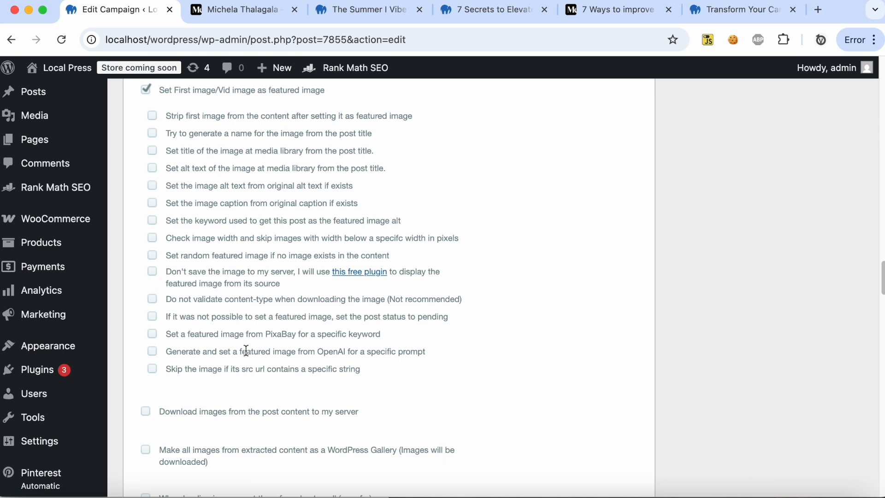
click(153, 352)
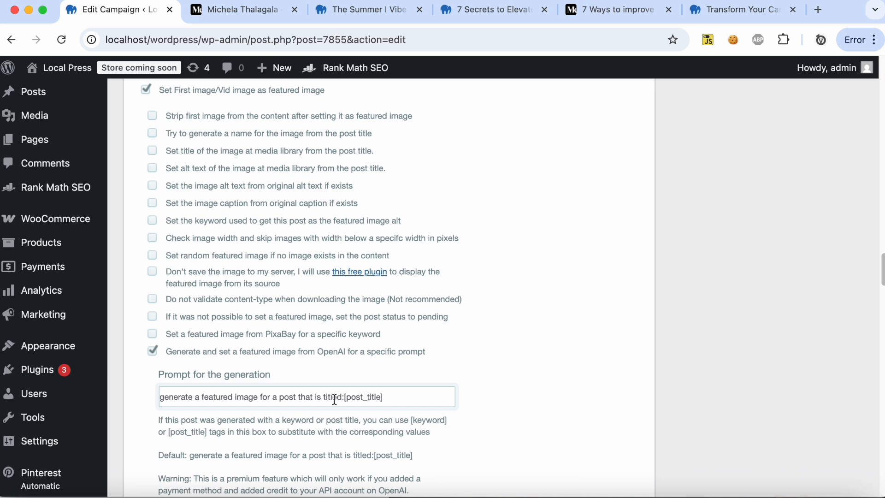
Step: Force the use of DALL-E 3 images for the featured image, ignoring images found in the source
scroll(334, 399, down, 1)
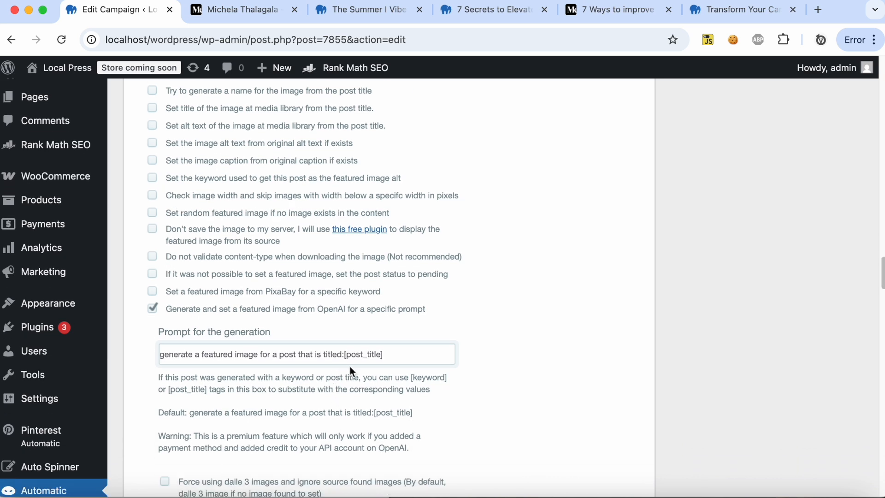
scroll(231, 438, down, 1)
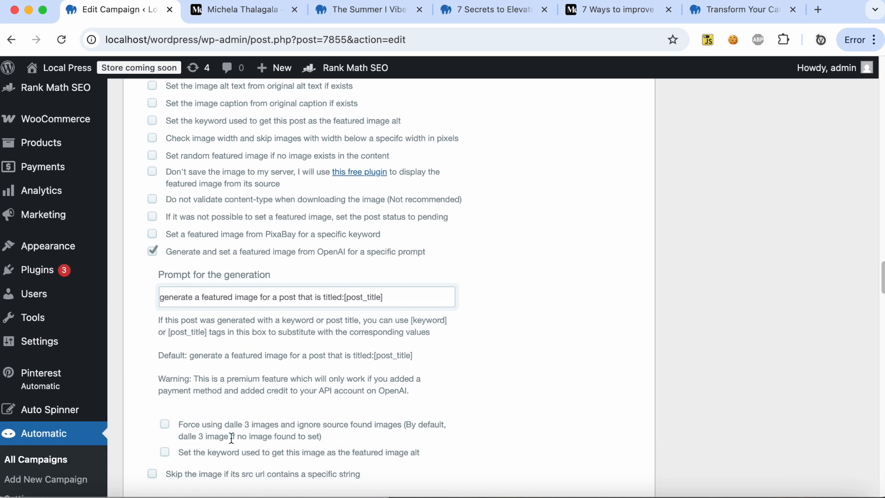
click(166, 426)
Step: Update the campaign with the OpenAI featured image settings and run it again
scroll(528, 403, up, 15)
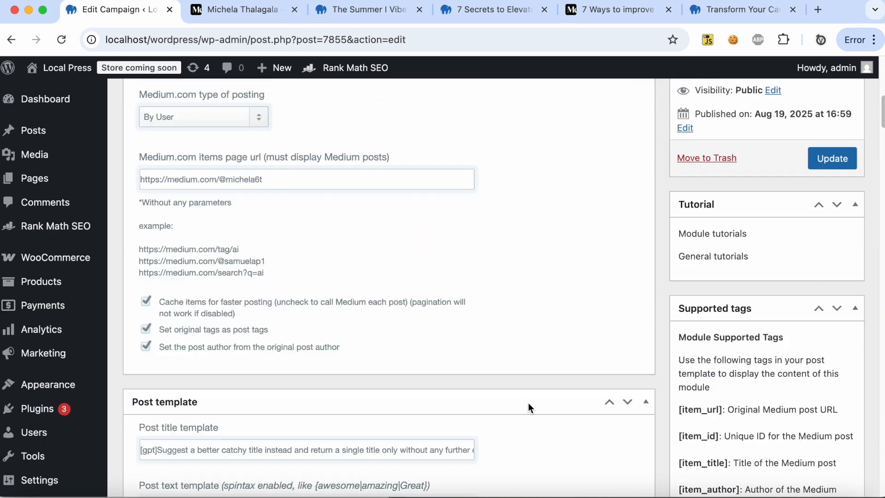
click(832, 261)
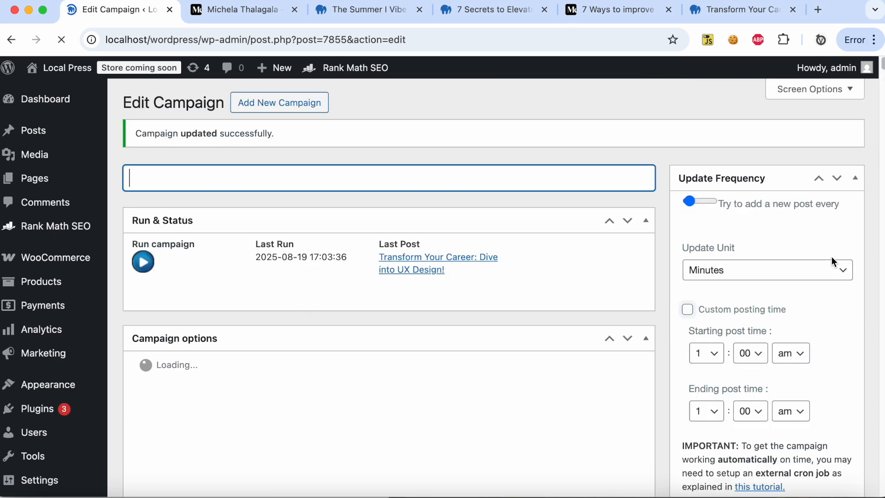
click(143, 262)
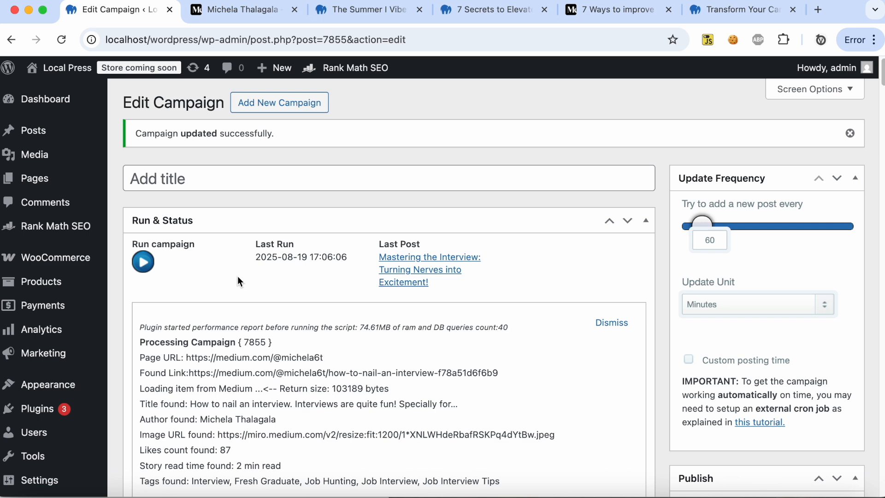
Step: Open the newly imported post in a new browser tab to check its generated featured image
right_click(406, 256)
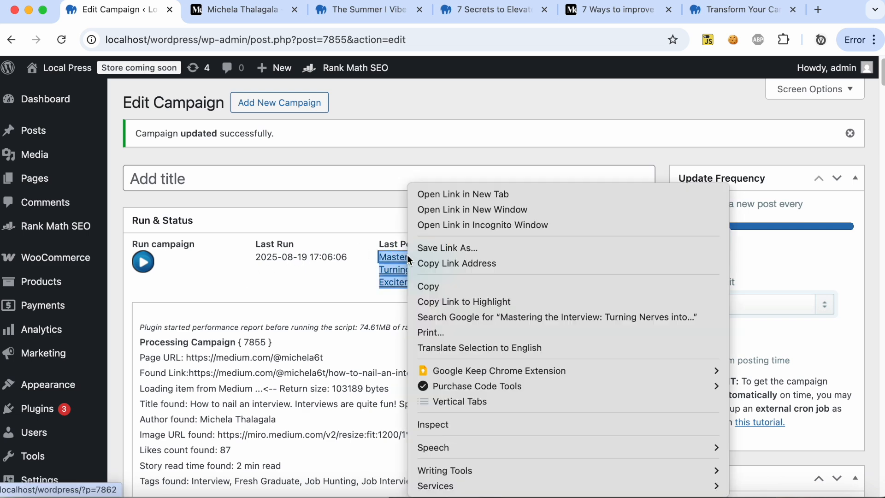
click(451, 195)
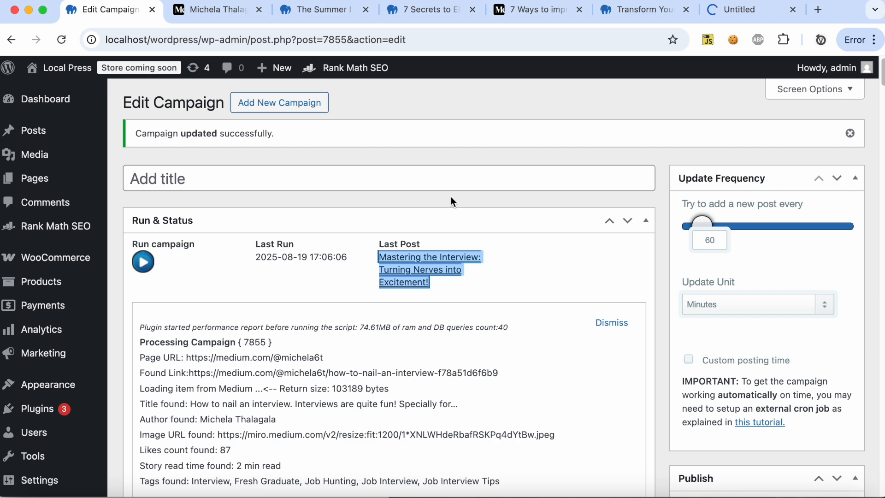
click(737, 13)
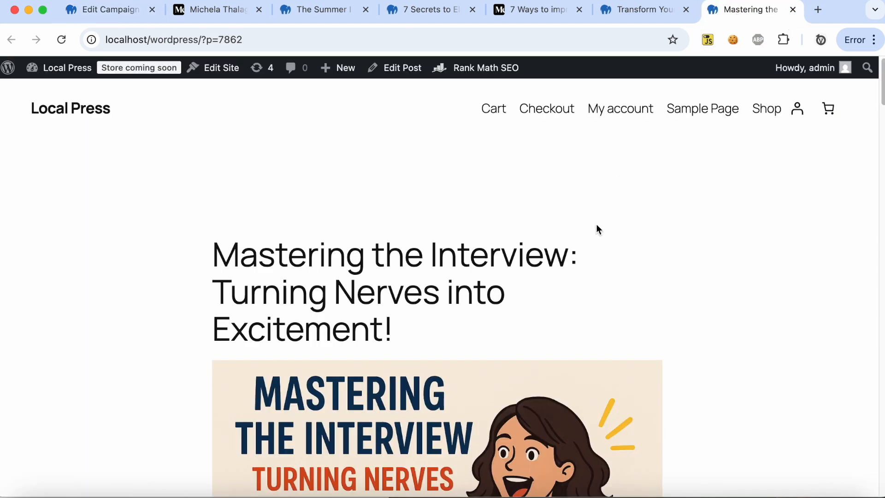
Step: Review the imported post's generated featured image and rewritten content, and open its source link in a new browser tab
scroll(597, 224, down, 1)
scroll(597, 224, down, 5)
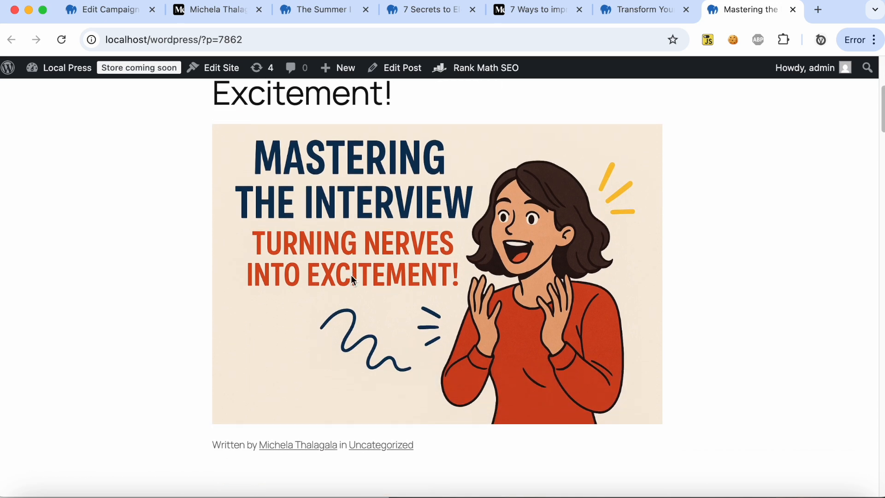
scroll(351, 275, down, 10)
scroll(351, 274, down, 16)
scroll(351, 274, down, 13)
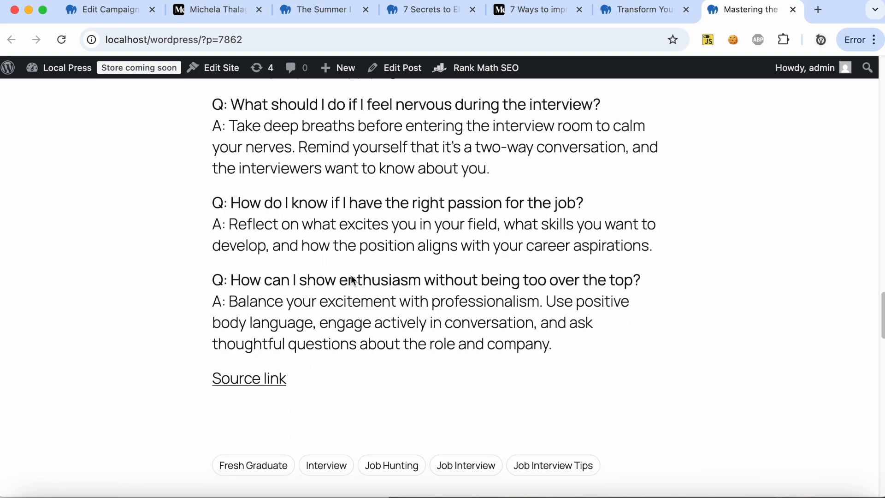
right_click(272, 386)
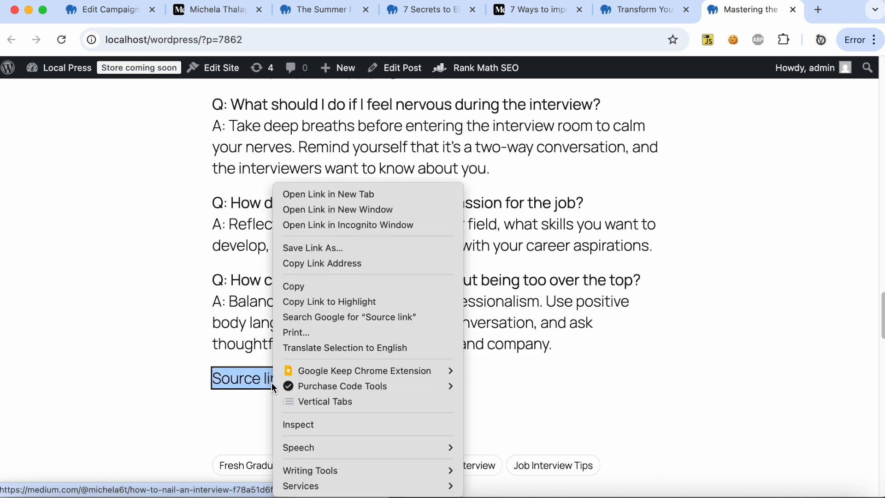
click(337, 194)
Step: Check the rewritten post's title against the original Medium article and examine the original's title, lead image and opening text
scroll(389, 353, up, 20)
scroll(389, 352, up, 12)
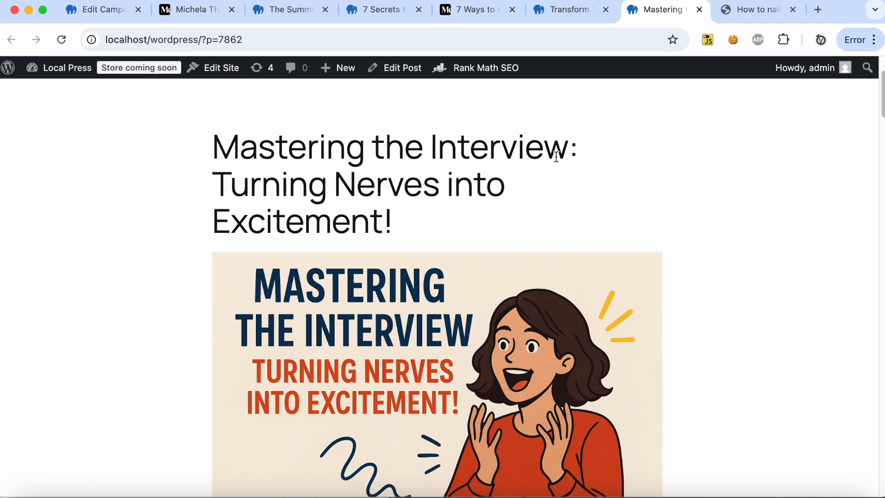
click(757, 15)
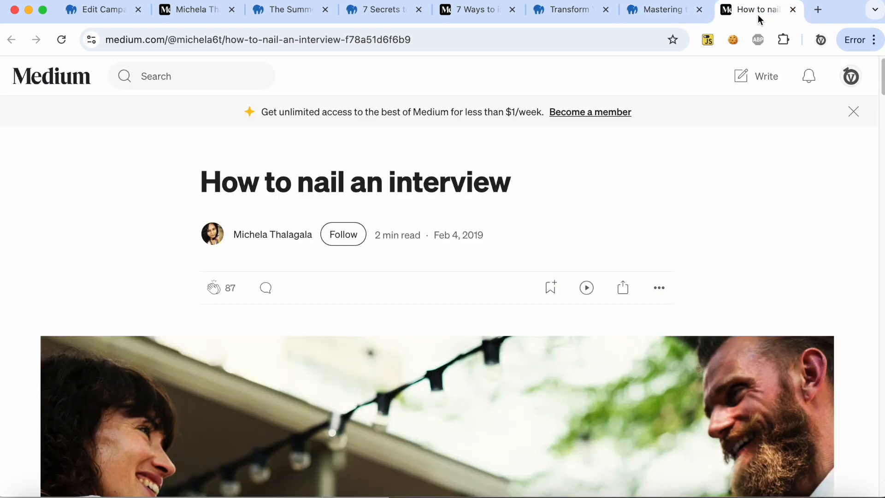
scroll(538, 221, down, 15)
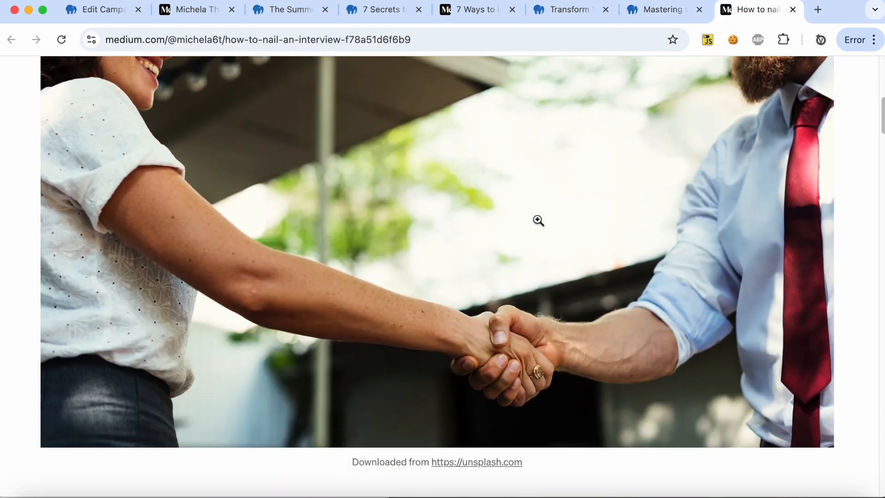
scroll(538, 220, down, 4)
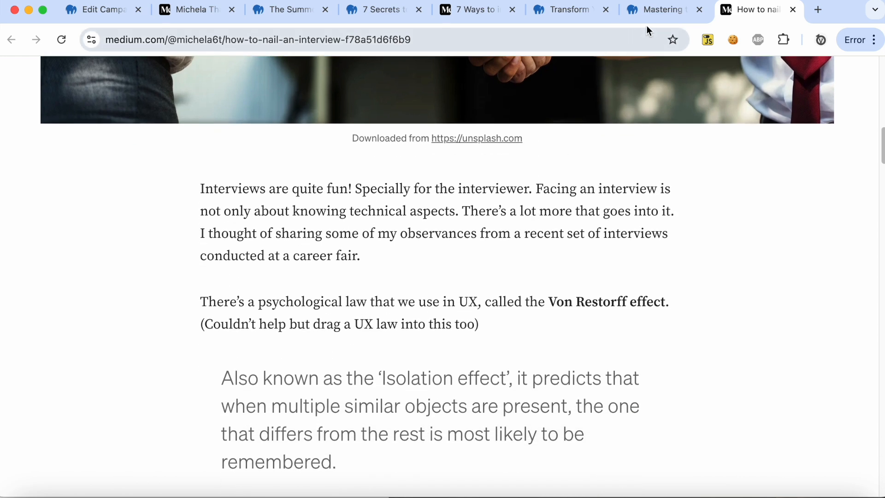
Step: Return to the imported WordPress post and compare its featured image and introduction with the original article
click(649, 19)
scroll(533, 206, down, 8)
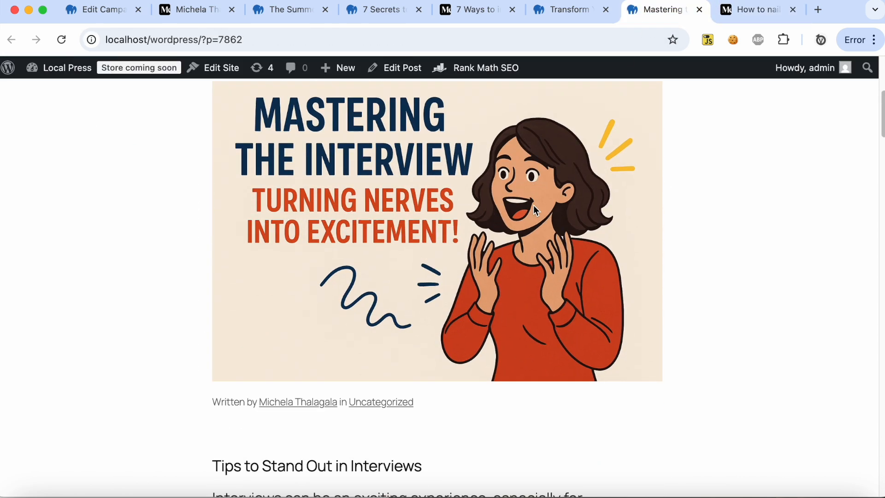
scroll(534, 206, down, 5)
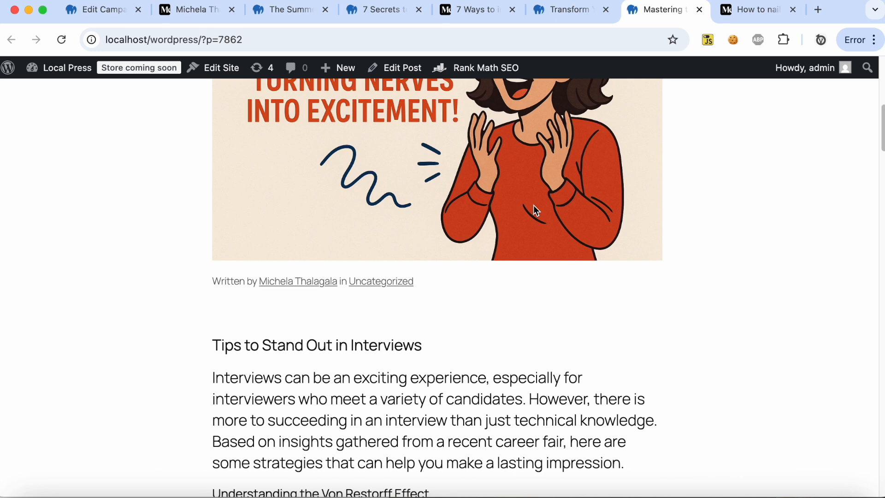